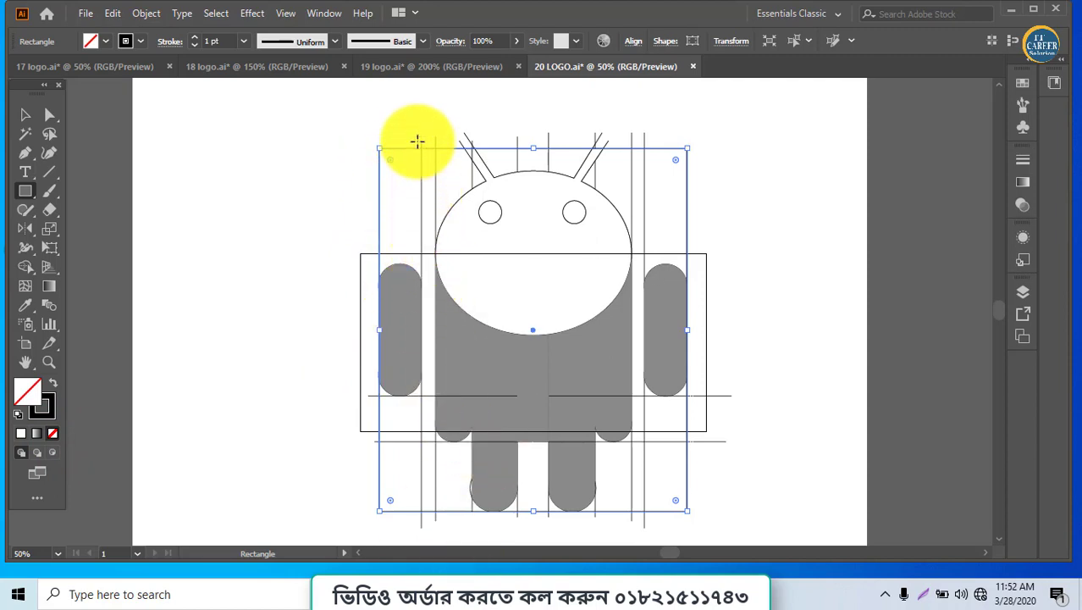
Draw four vertical construction lines along the left arm's inner edge, the body's left side, and both edges of the left leg.
mouse_move(421, 137)
left_mouse_down()
mouse_move(415, 266)
mouse_move(452, 438)
left_mouse_up()
key("Delete")
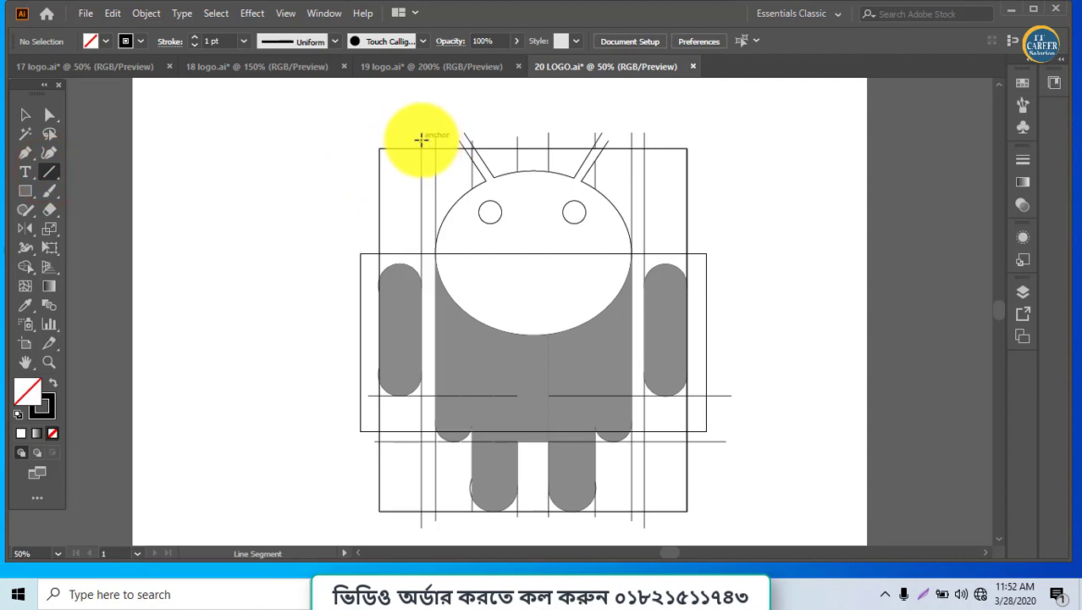
left_click_drag(420, 138, 421, 531)
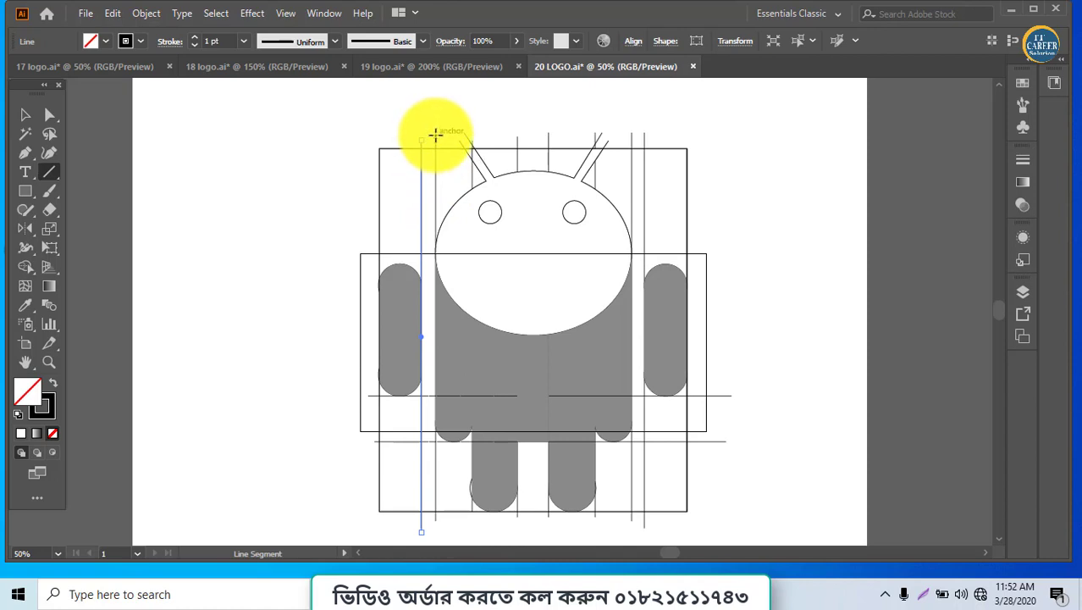
left_click_drag(435, 137, 434, 523)
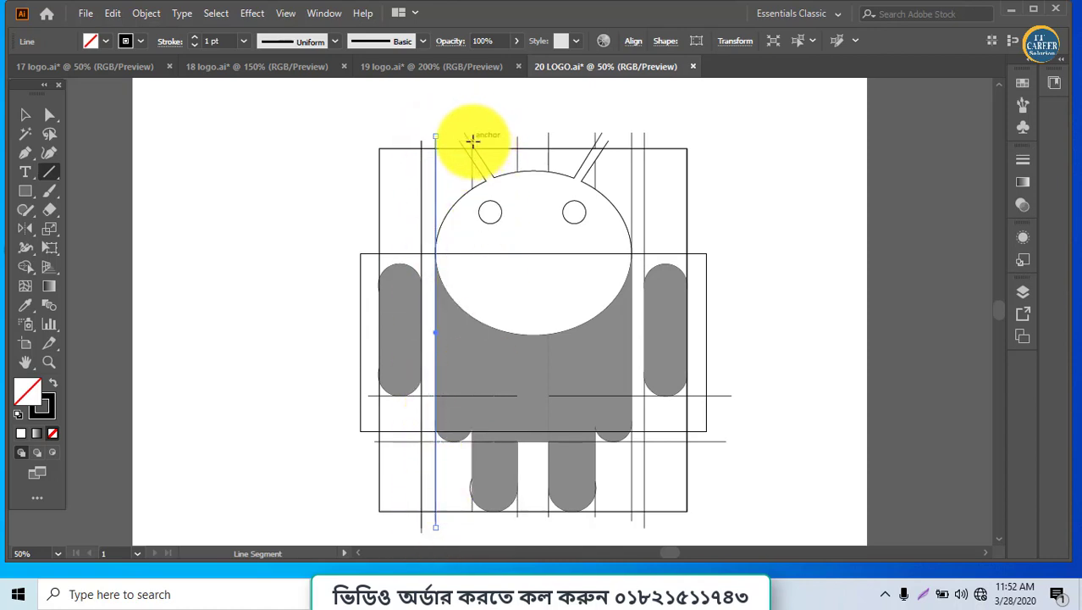
left_click_drag(472, 136, 470, 532)
left_click_drag(519, 132, 518, 524)
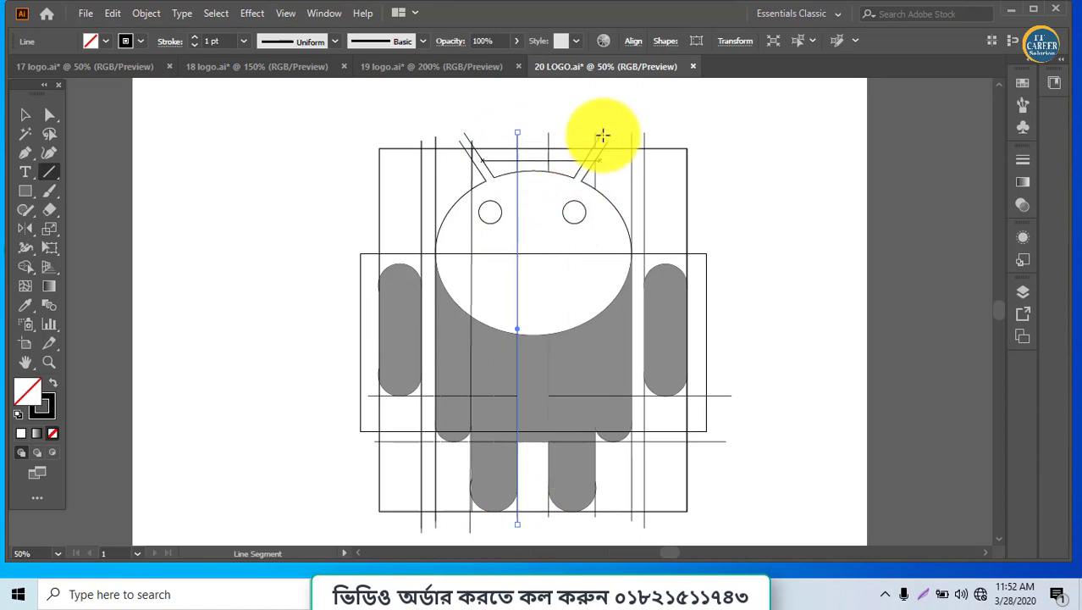
Draw three vertical construction lines along the right leg's outer edge, the body's right side, and the right arm's inner edge.
left_click_drag(597, 133, 596, 404)
scroll(603, 241, "up", 2)
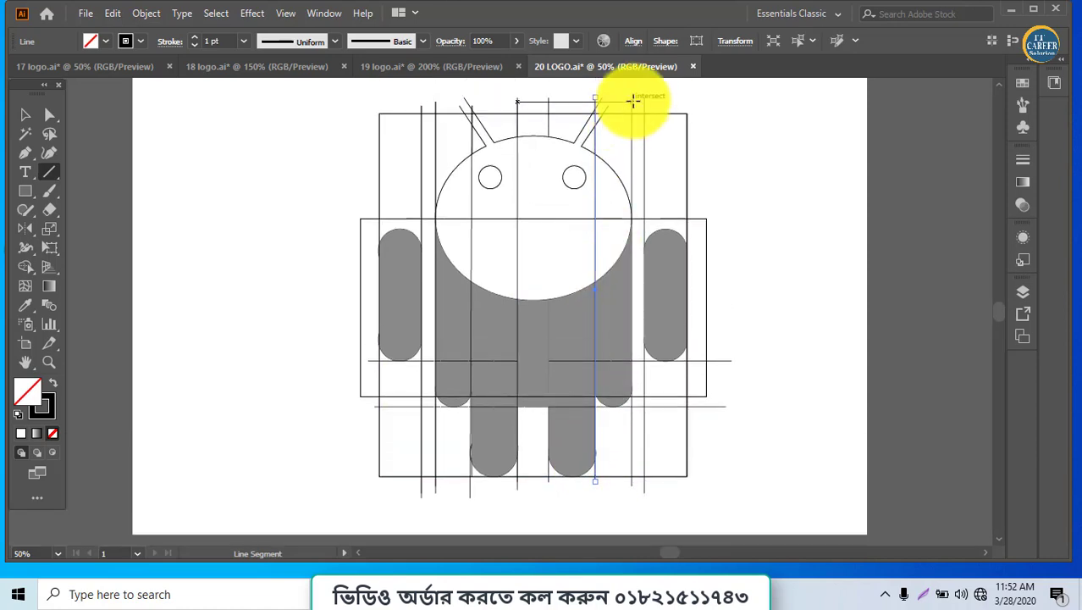
left_click_drag(632, 100, 631, 496)
left_click_drag(646, 99, 645, 495)
Draw a rounded rectangle over the robot's left arm and stretch it to match the arm's rounded outline.
left_click(22, 191)
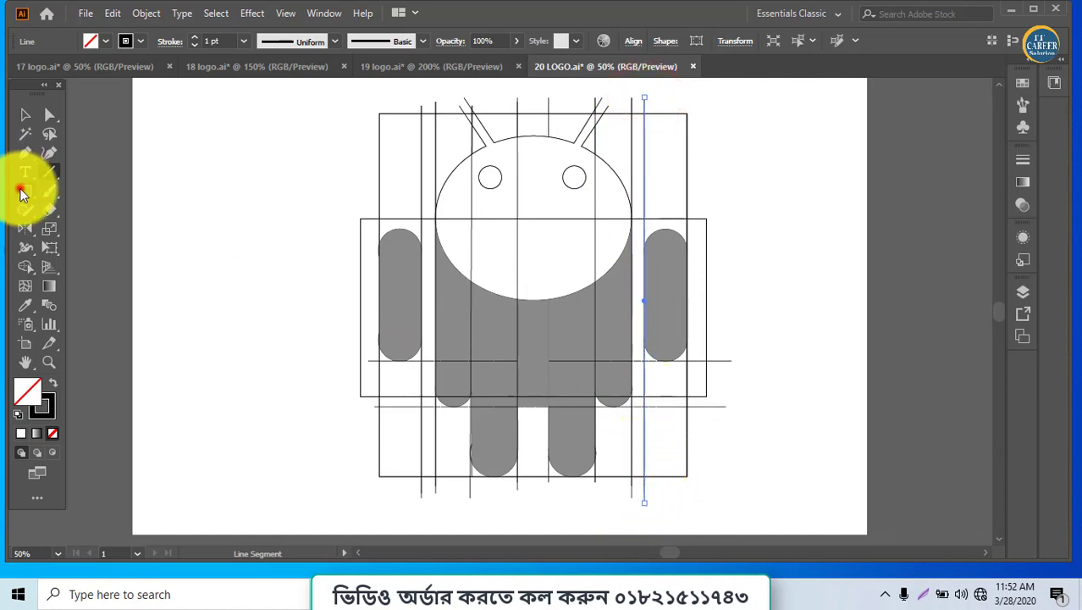
left_click(91, 216)
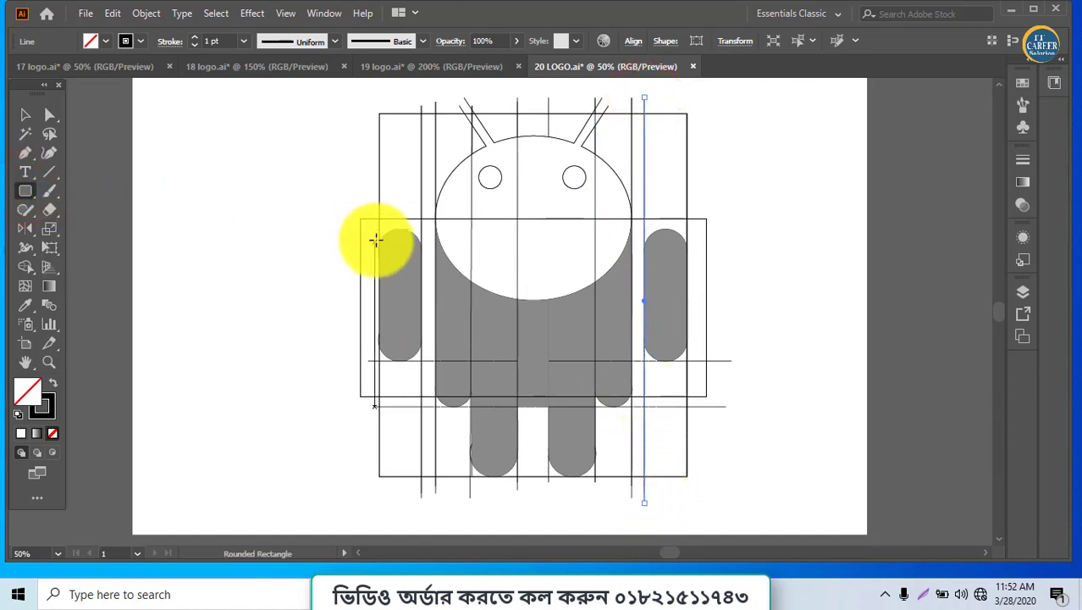
left_click_drag(378, 240, 420, 351)
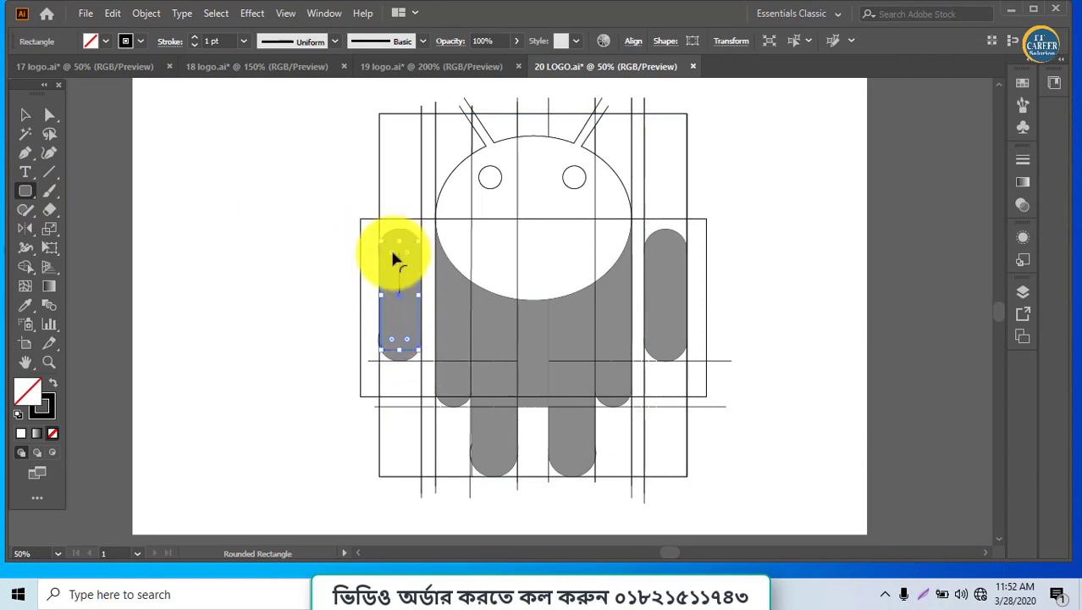
left_click(391, 250)
left_click_drag(397, 270, 399, 229)
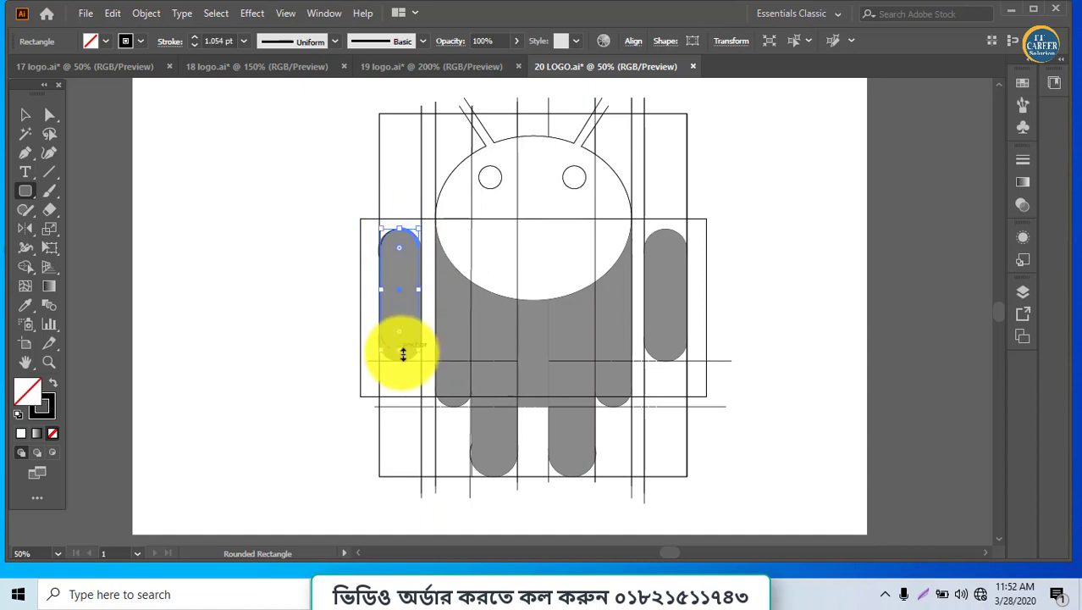
left_click_drag(401, 351, 400, 360)
mouse_move(382, 297)
left_mouse_down()
mouse_move(374, 291)
mouse_move(423, 298)
left_mouse_up()
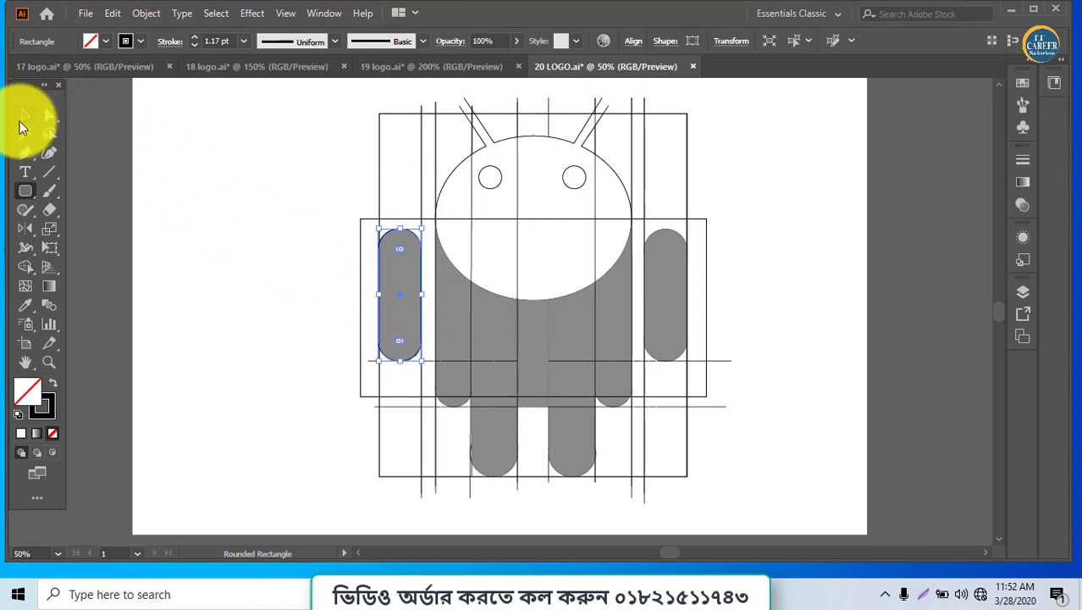
Duplicate the rounded rectangle from the left arm onto the right arm.
left_click(23, 113)
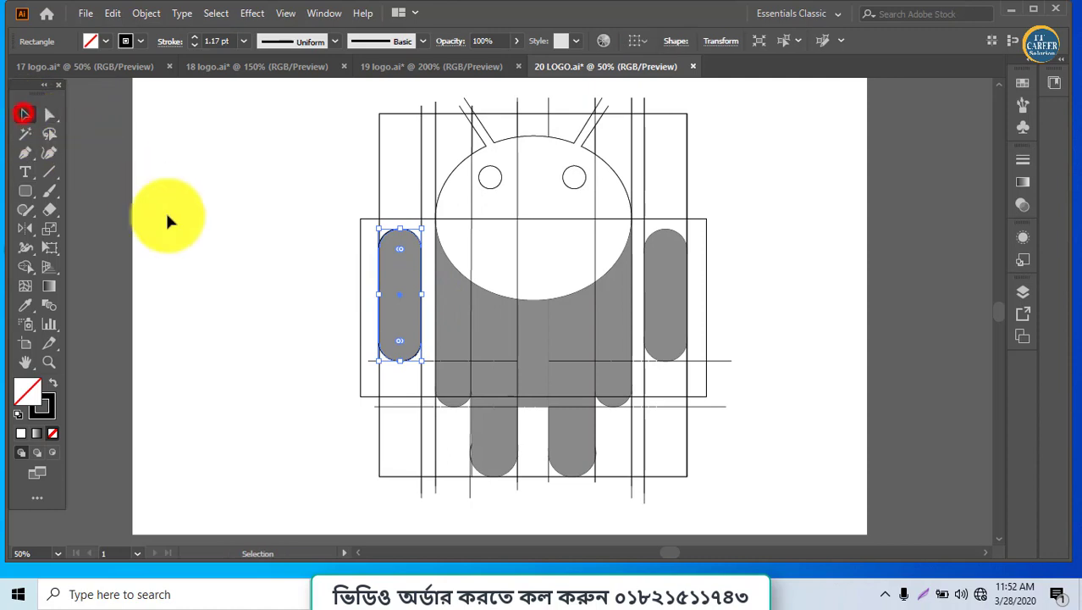
left_click_drag(406, 307, 641, 307)
left_click(420, 300)
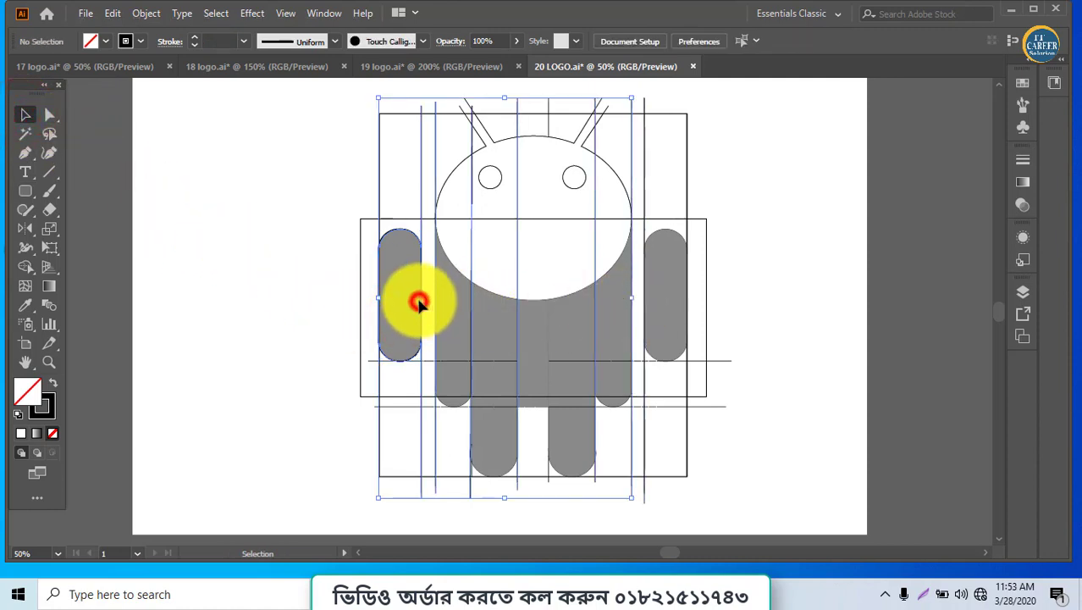
left_click(330, 282)
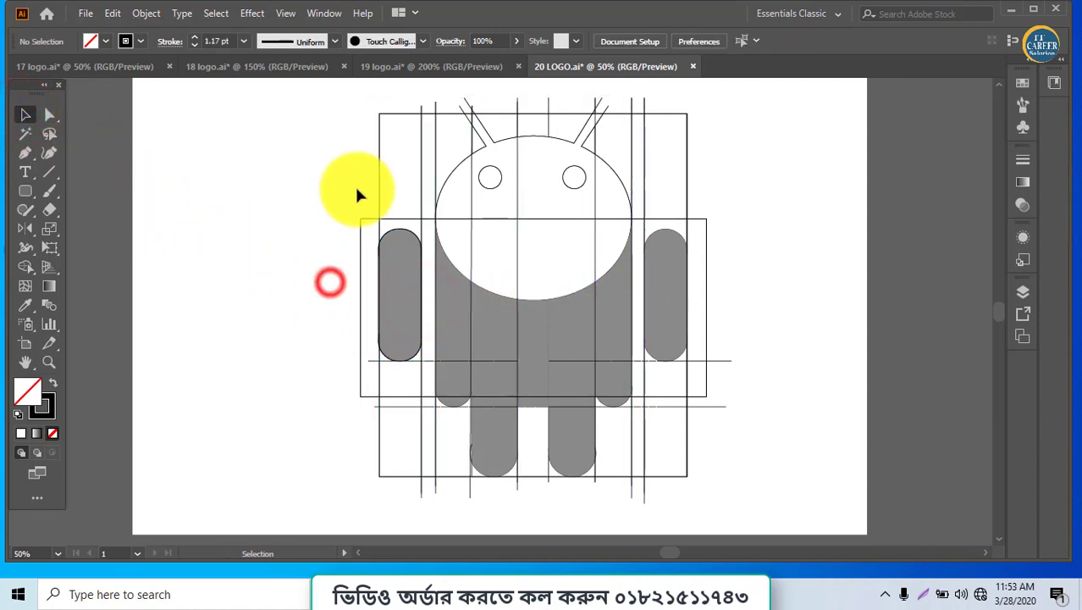
left_click(396, 309)
left_click(394, 225)
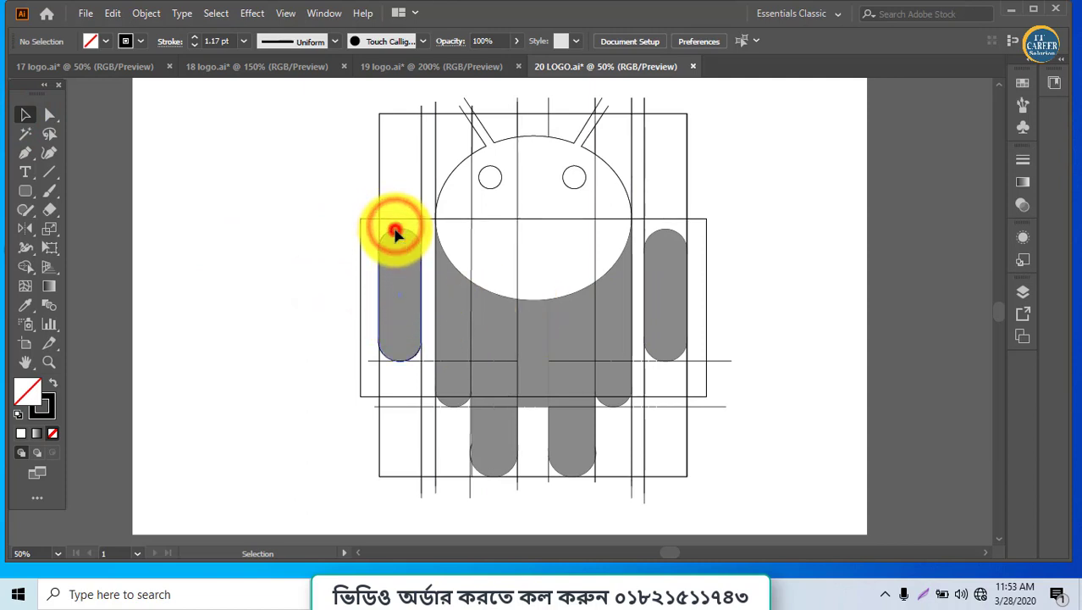
left_click_drag(401, 301, 660, 294)
left_click(776, 329)
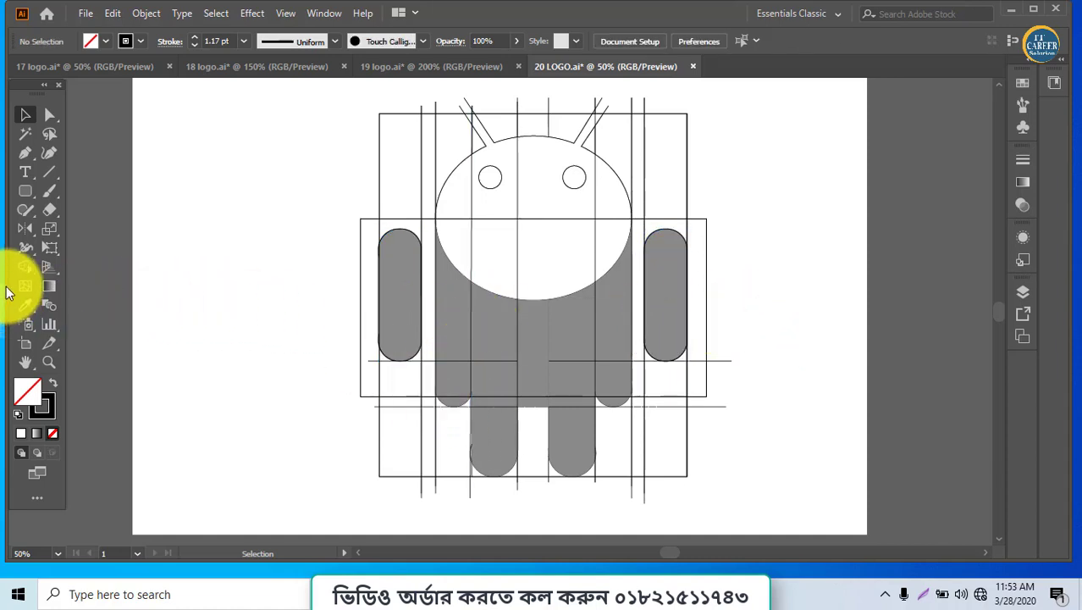
Draw a circle fitting the body's rounded lower-left corner and duplicate it onto the lower-right corner.
left_click_drag(22, 193, 79, 232)
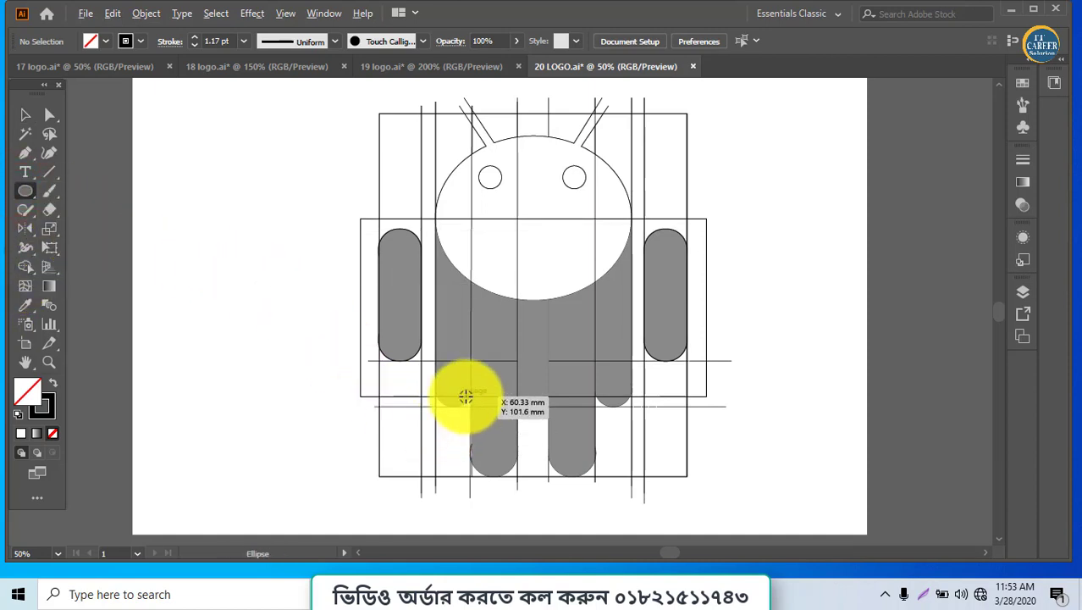
left_click_drag(454, 386, 464, 406)
left_click(24, 114)
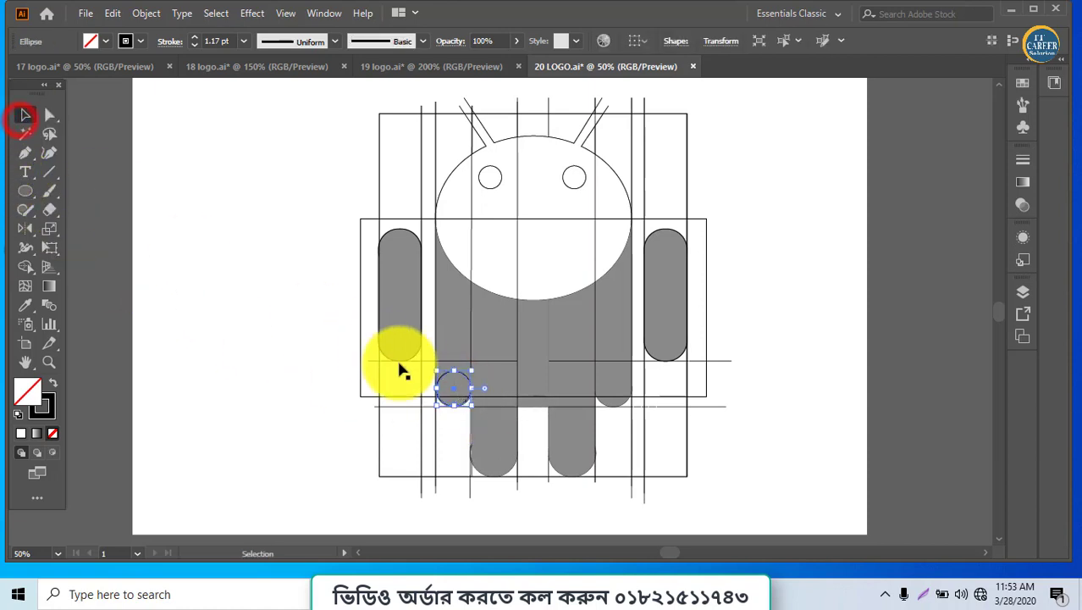
left_click(450, 387)
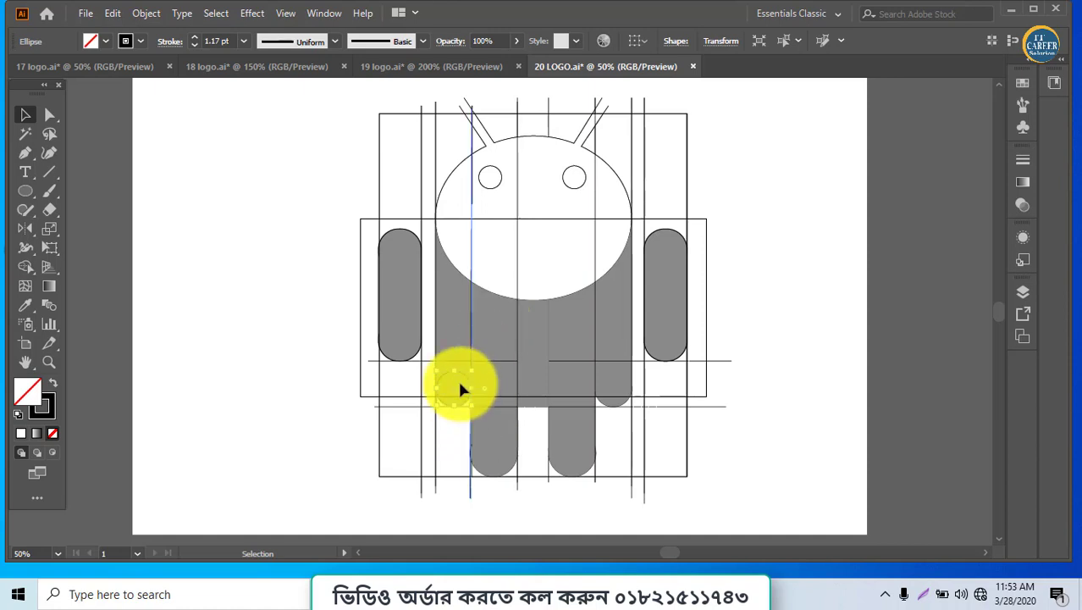
left_click_drag(455, 396, 613, 391)
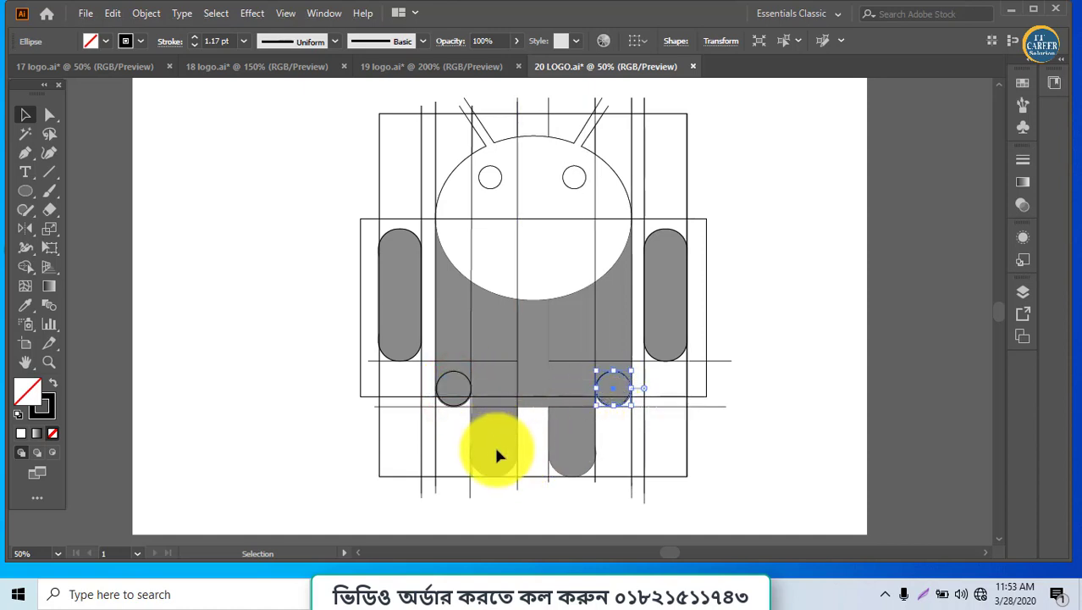
Draw a circle over the rounded end of each leg and a horizontal line along the body's bottom edge.
left_click(25, 190)
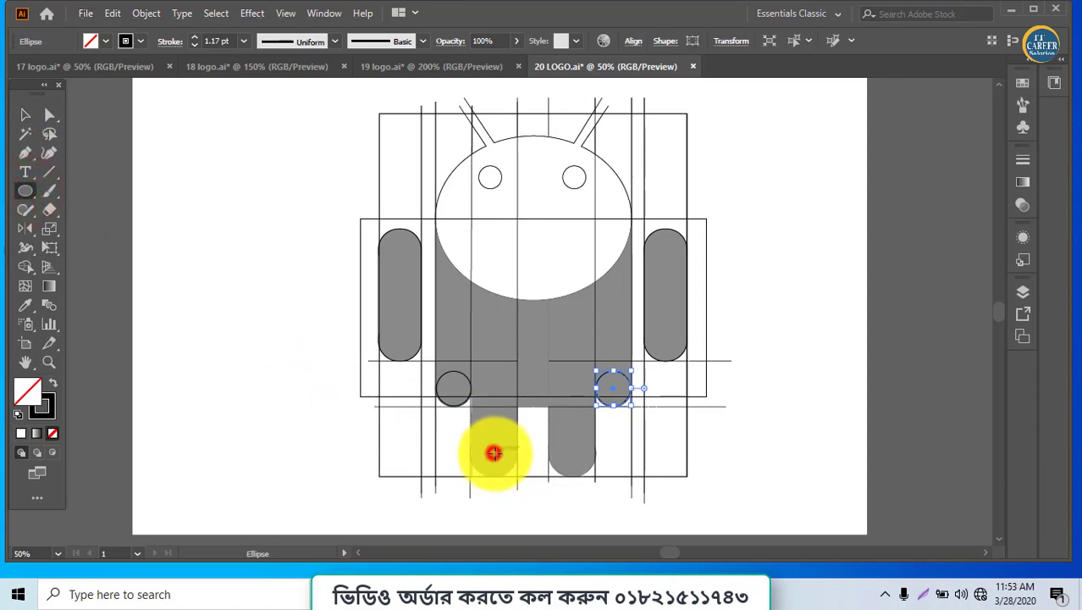
left_click_drag(494, 453, 518, 476)
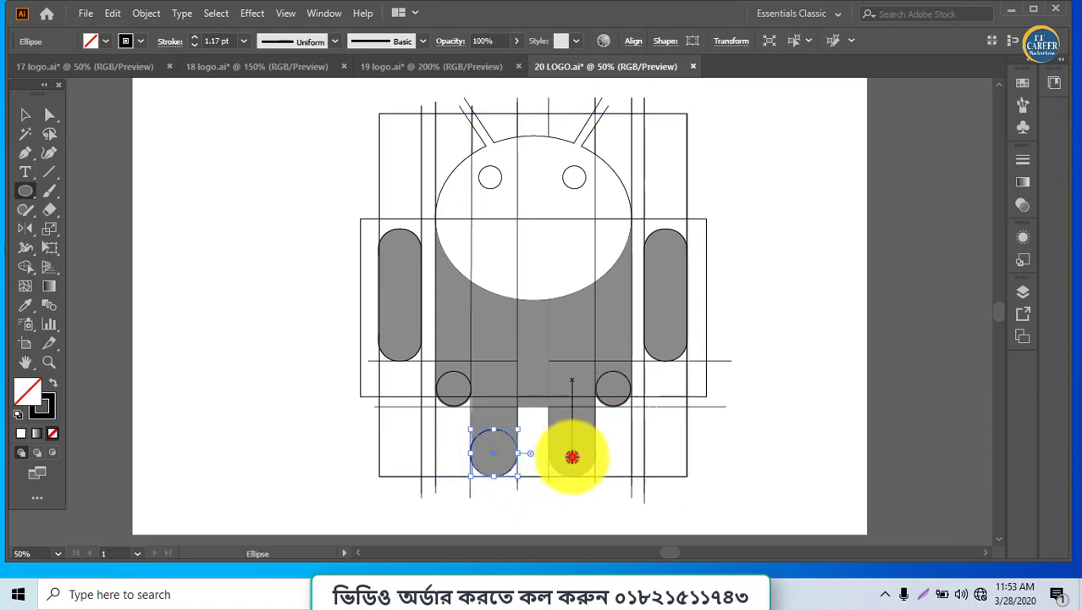
left_click_drag(572, 456, 586, 475)
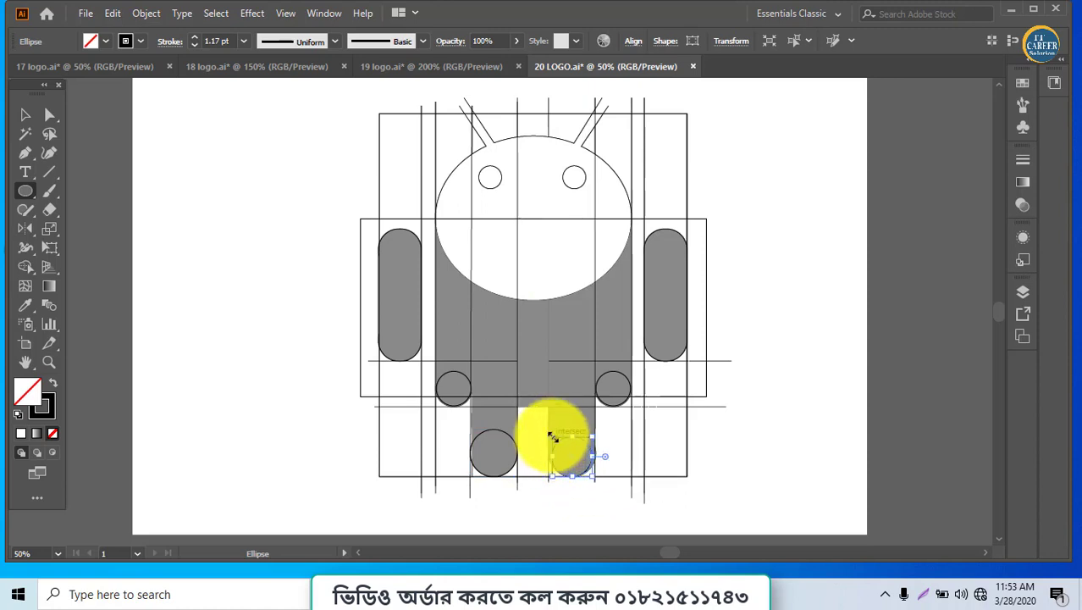
left_click_drag(551, 436, 597, 435)
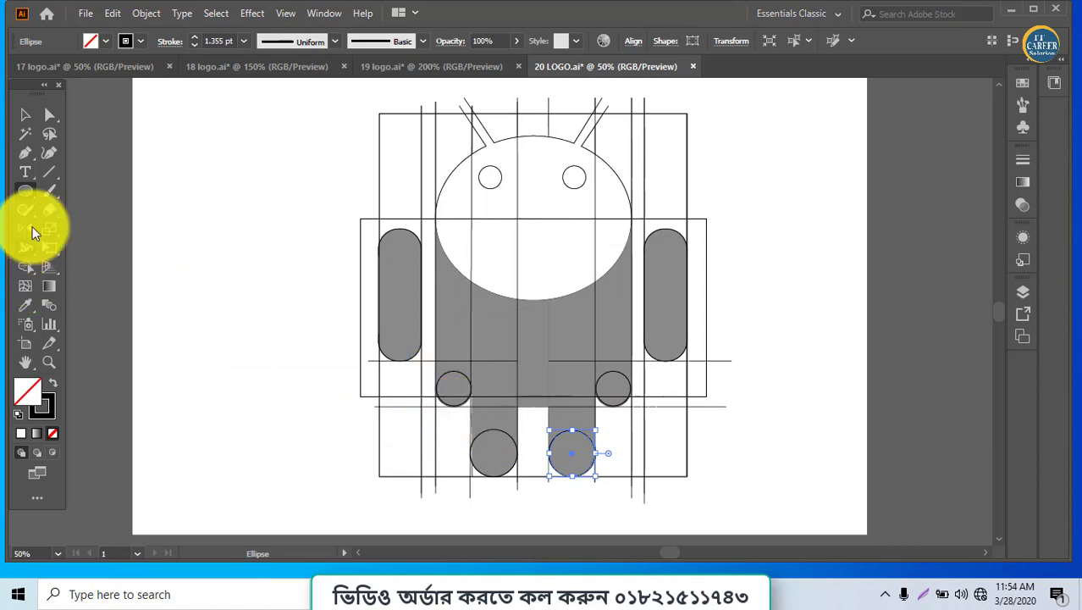
left_click(47, 173)
left_click_drag(376, 407, 718, 406)
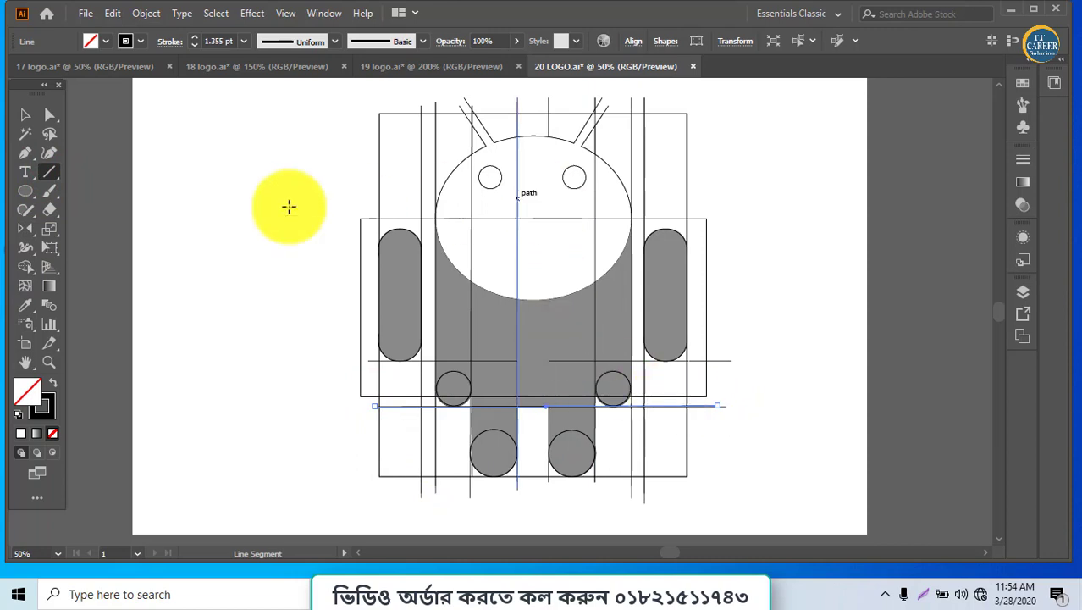
Draw an ellipse over the robot's head and stretch its top and sides to match the head outline.
left_click(24, 193)
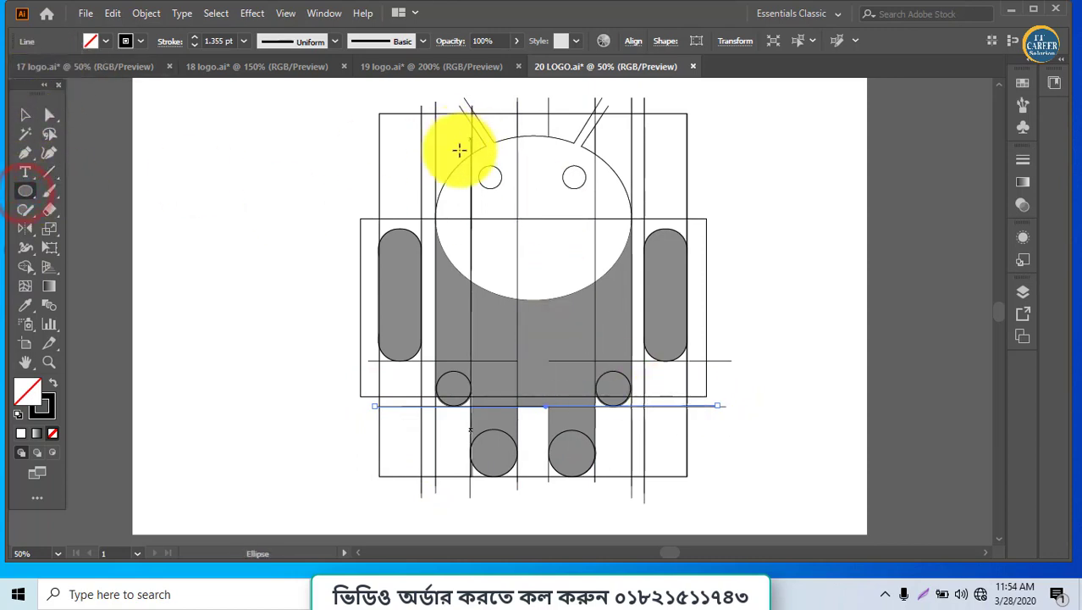
left_click_drag(440, 158, 625, 301)
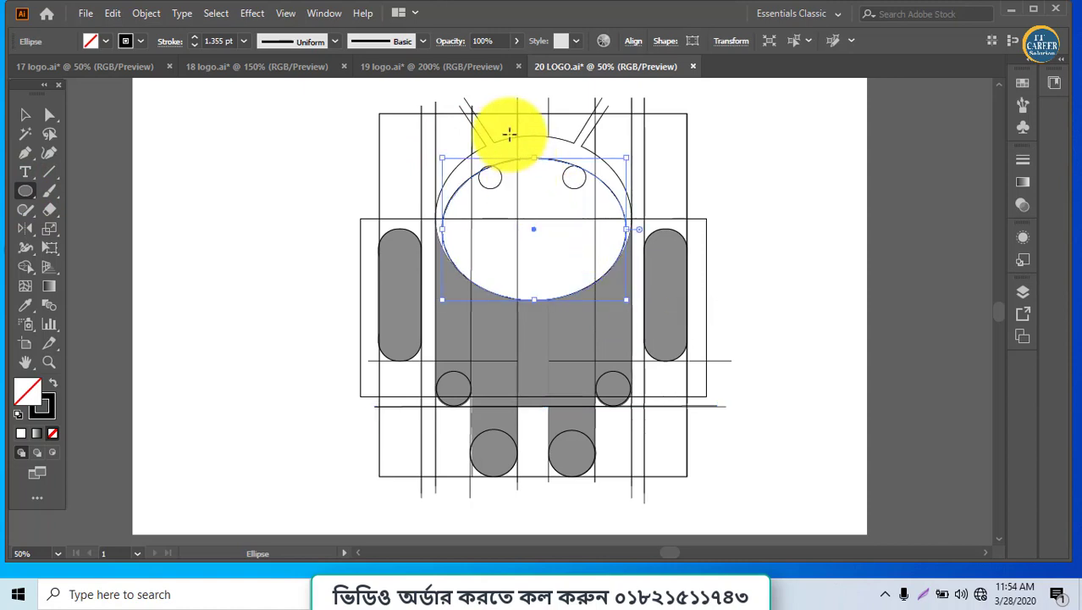
left_click_drag(533, 159, 533, 136)
left_click_drag(443, 220, 437, 218)
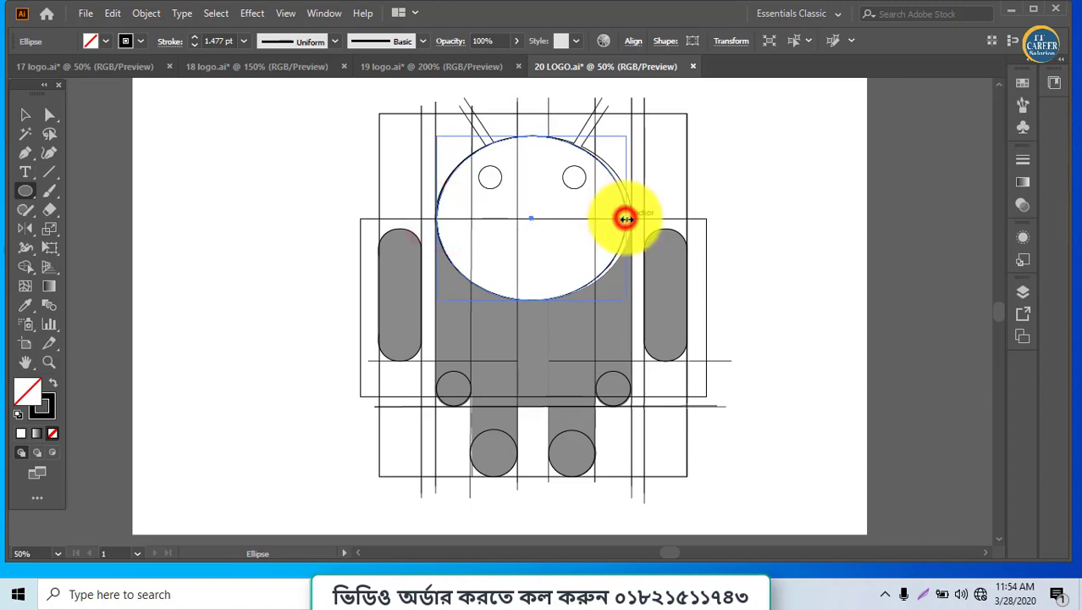
left_click_drag(624, 219, 631, 218)
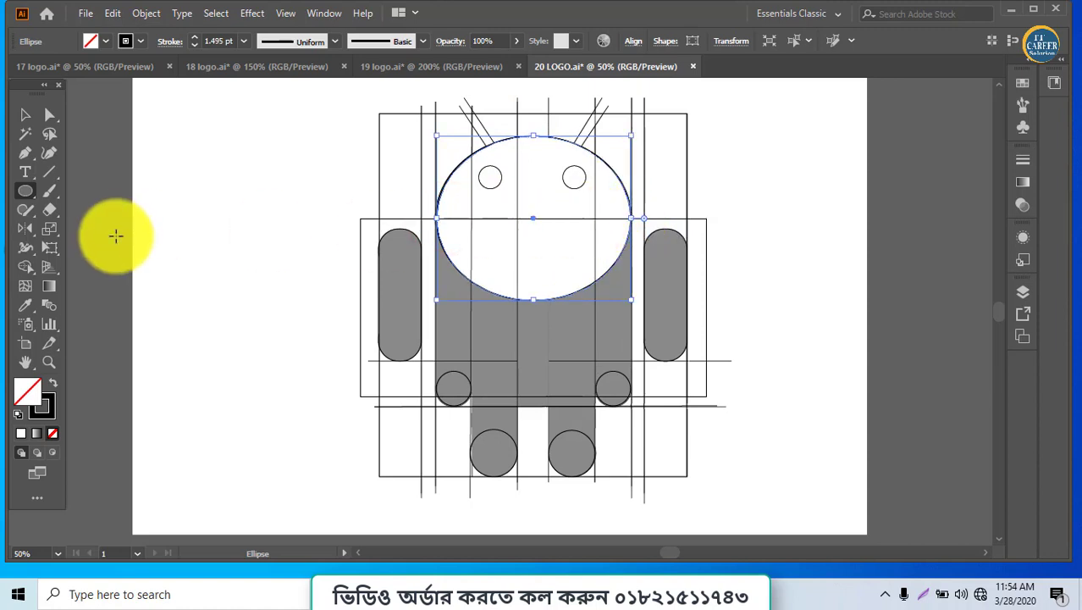
Draw a circle over the left eye and duplicate it onto the right eye.
left_click(22, 179)
left_click(22, 188)
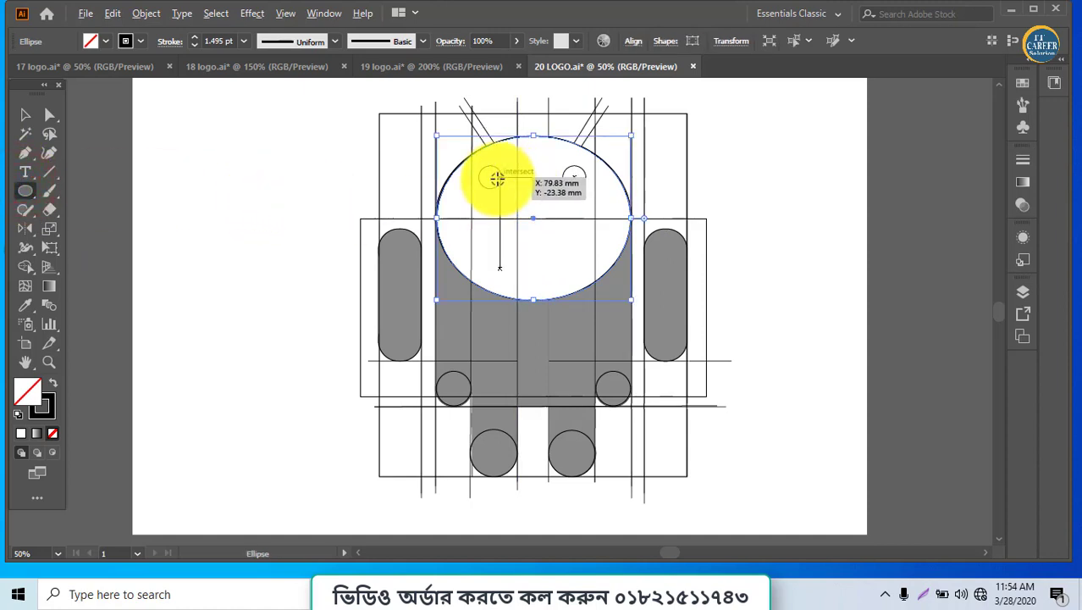
mouse_move(490, 177)
left_mouse_down()
mouse_move(501, 190)
mouse_move(489, 178)
mouse_move(572, 177)
left_mouse_up()
left_click(20, 113)
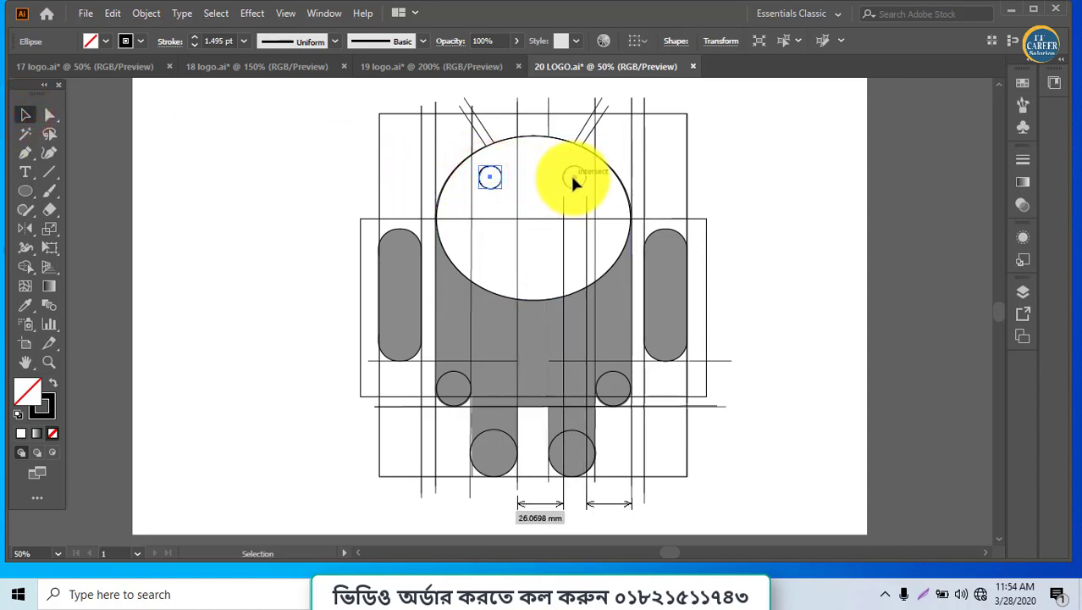
Draw two parallel slanted lines tracing the edges of the left antenna down to the head.
left_click(50, 171)
left_click_drag(464, 97, 500, 151)
left_click_drag(458, 105, 490, 151)
Draw two parallel slanted lines tracing the edges of the right antenna between its tip and the head.
left_click_drag(573, 147, 603, 97)
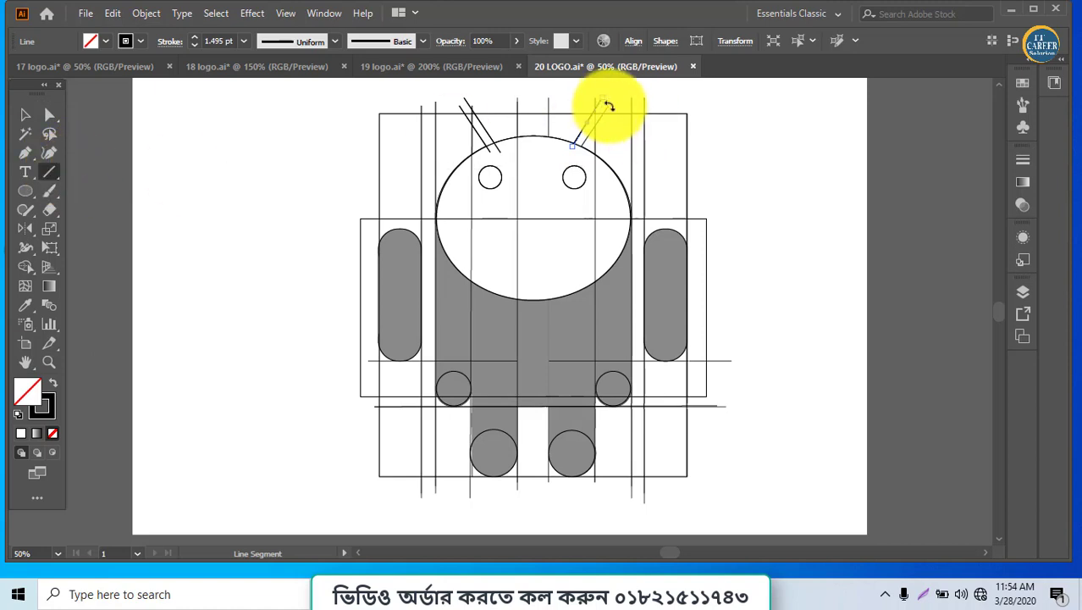
left_click(624, 108)
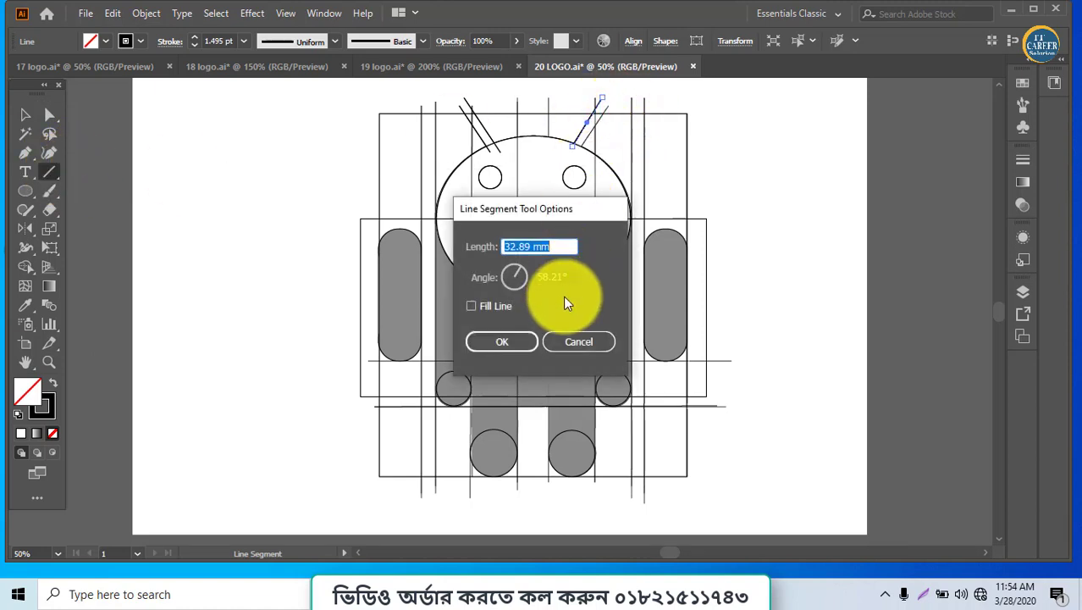
left_click(577, 342)
left_click(25, 115)
left_click(232, 245)
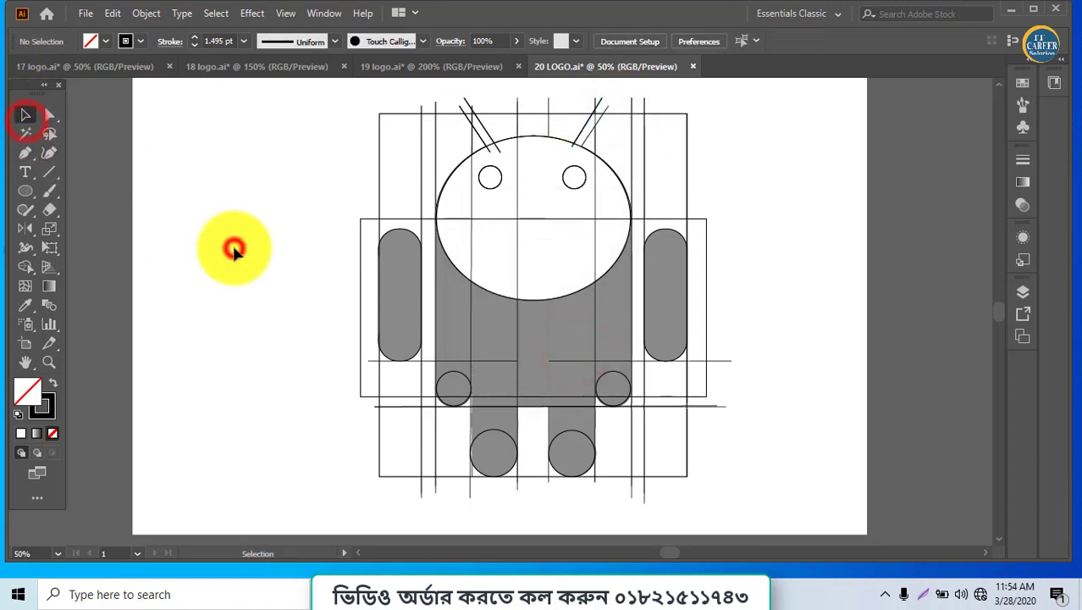
left_click(47, 175)
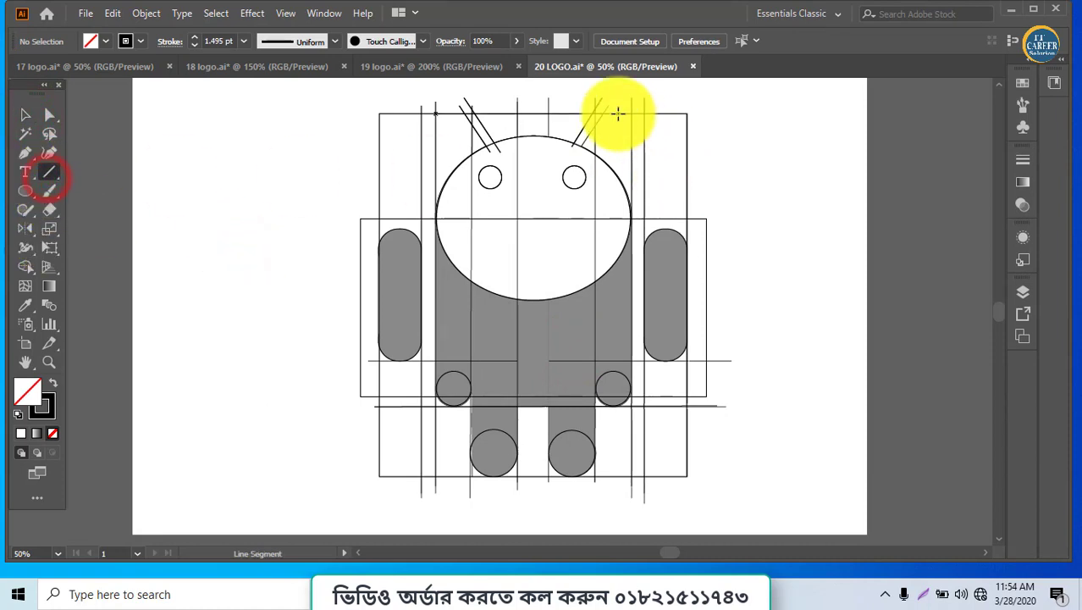
mouse_move(609, 102)
left_mouse_down()
mouse_move(575, 183)
mouse_move(580, 149)
left_mouse_up()
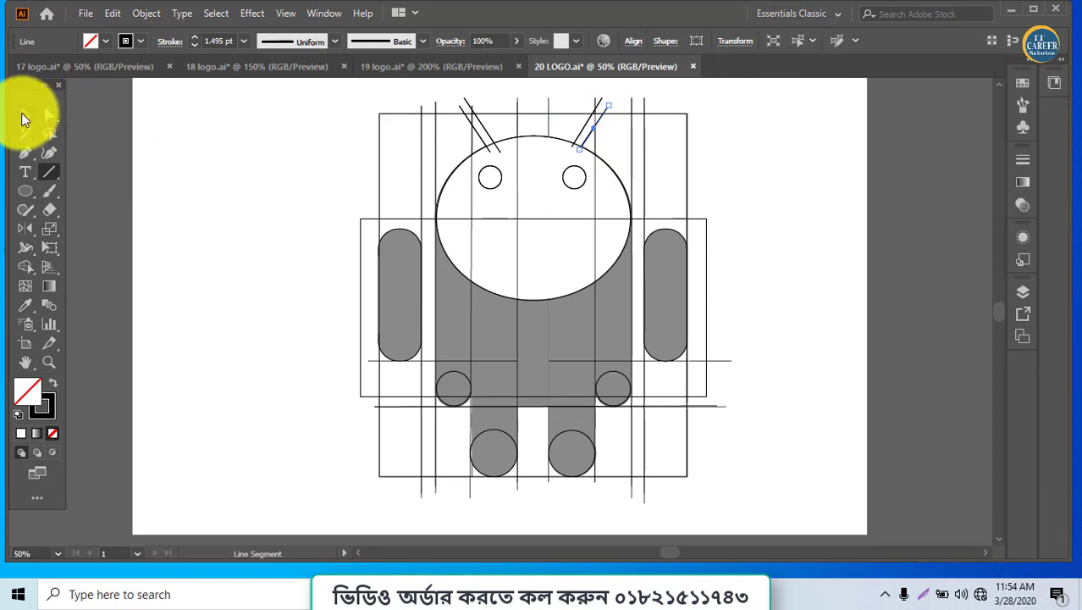
Select the traced lines and shapes, excluding the antennae, and move them off the gray robot to its left.
left_click(25, 115)
left_click_drag(335, 133, 714, 435)
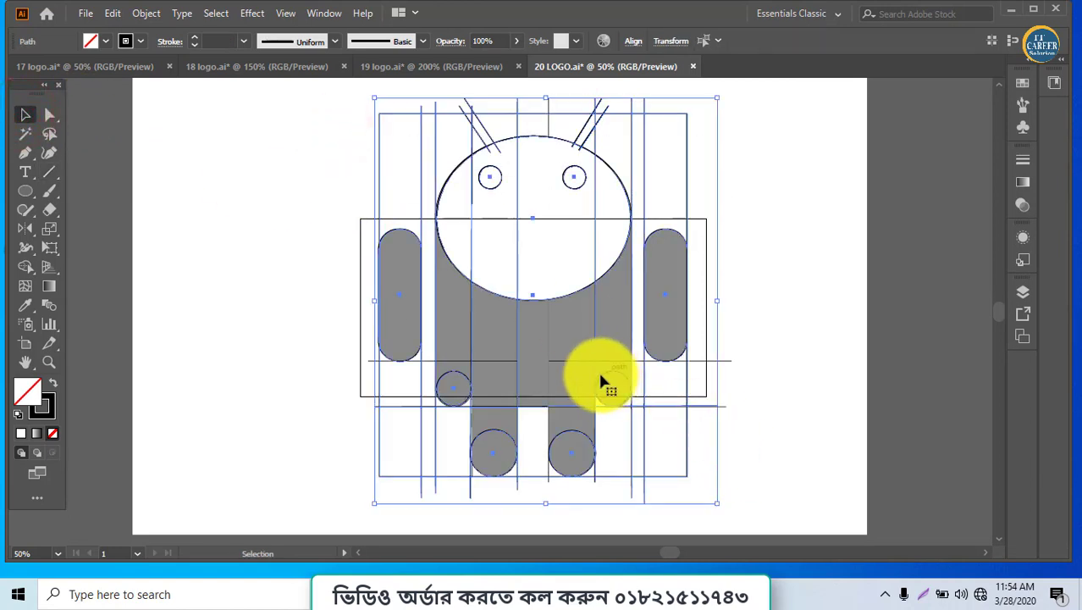
left_click_drag(314, 159, 830, 579)
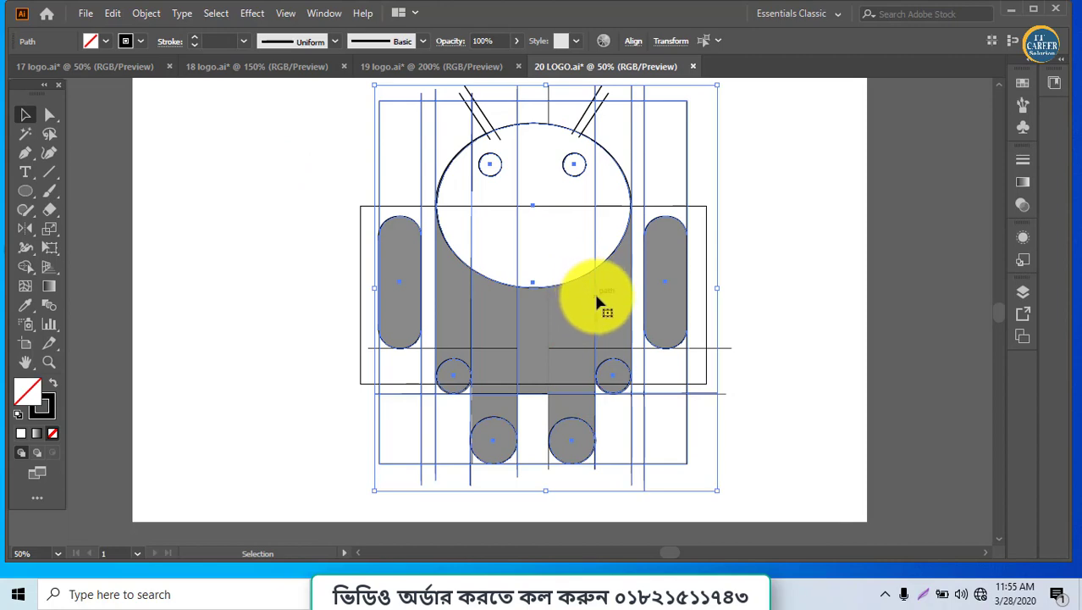
left_click_drag(593, 290, 295, 310)
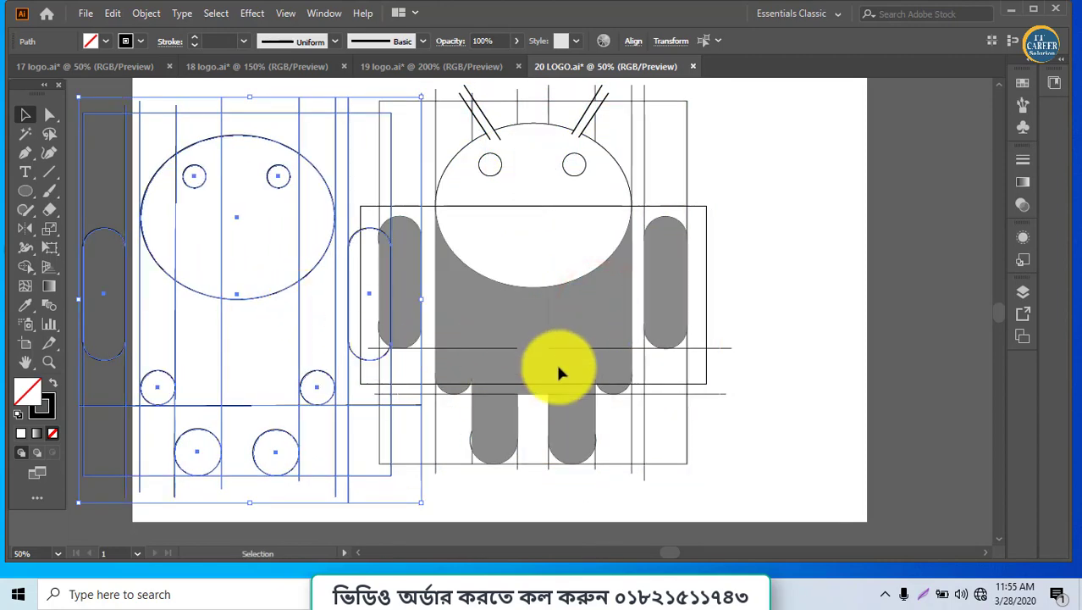
key("a")
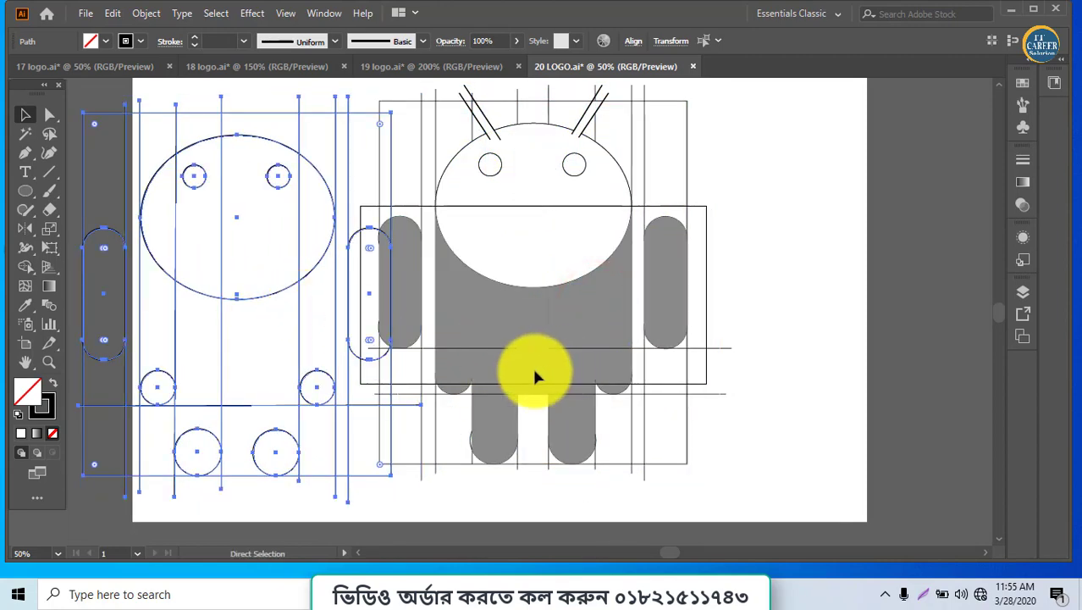
key("v")
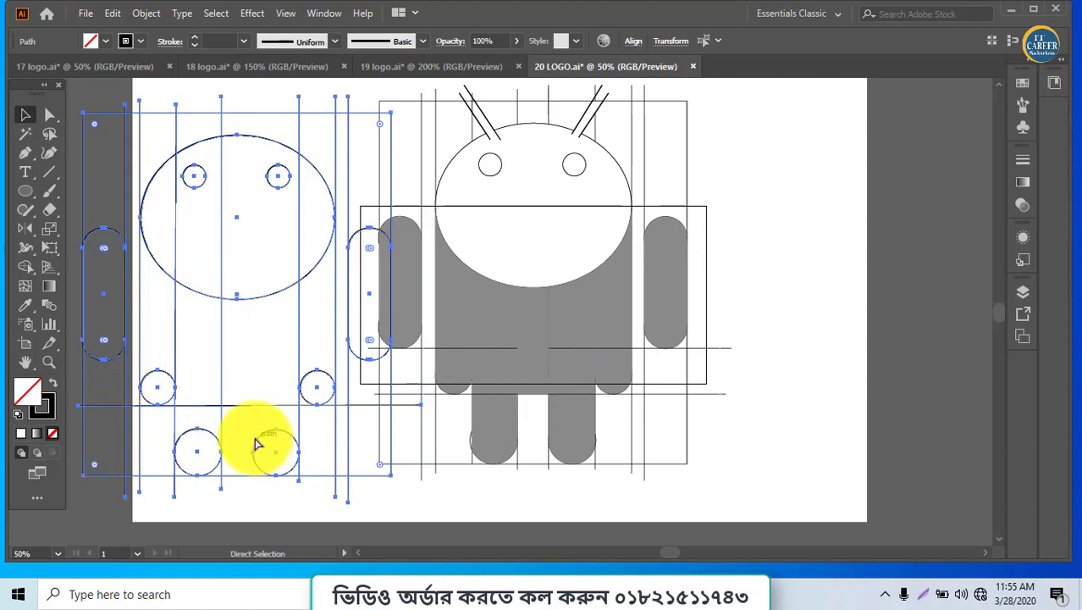
Draw a vertical line on the moved tracing along the inner edge of the right leg, running through the head.
left_click(49, 173)
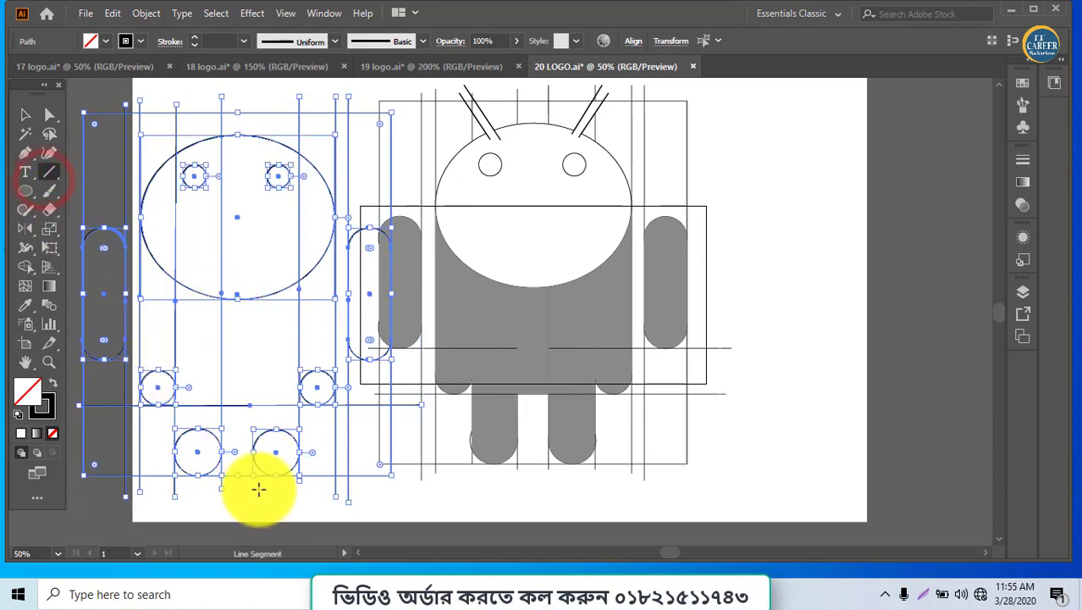
left_click_drag(251, 489, 266, 95)
mouse_move(532, 195)
left_mouse_down()
mouse_move(90, 187)
mouse_move(20, 116)
mouse_move(441, 447)
left_mouse_up()
Select the moved tracing and use Shape Builder to define both arms and merge the head's sections into one shape.
left_click(24, 114)
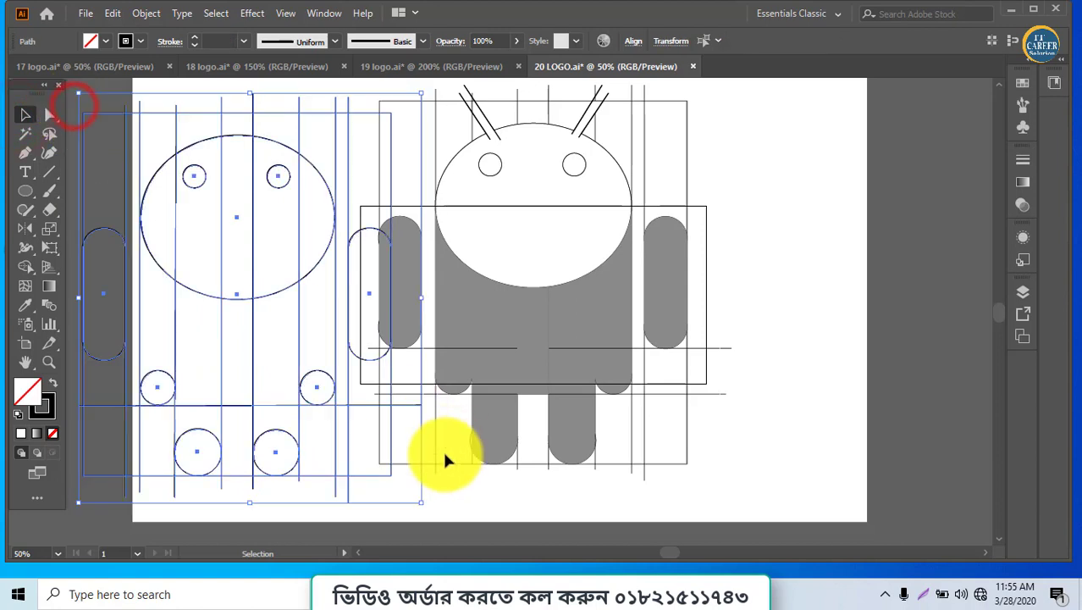
left_click(26, 265)
left_click(103, 309)
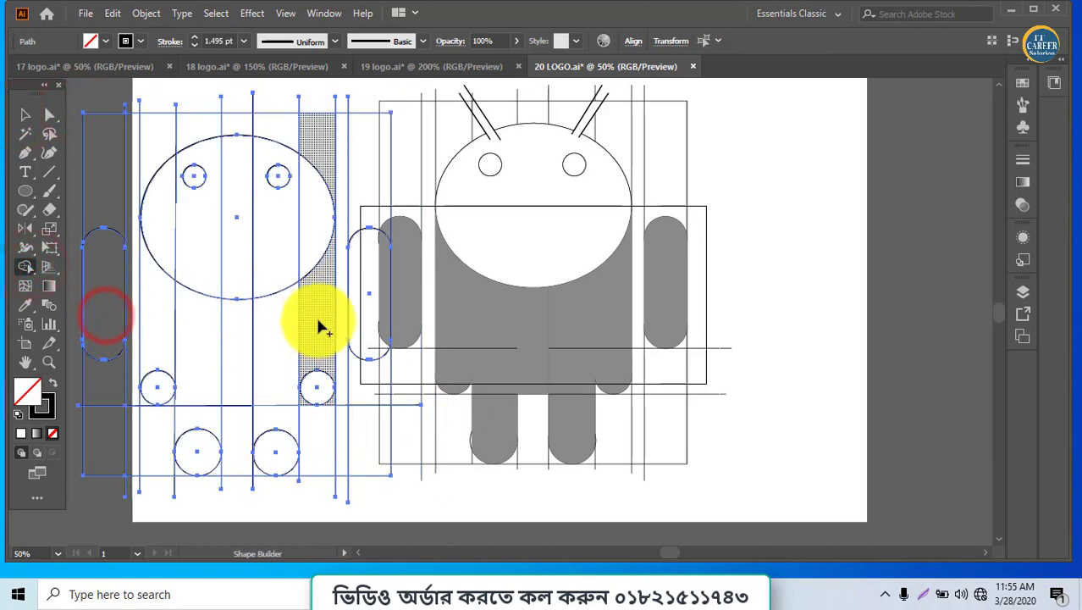
left_click(359, 326)
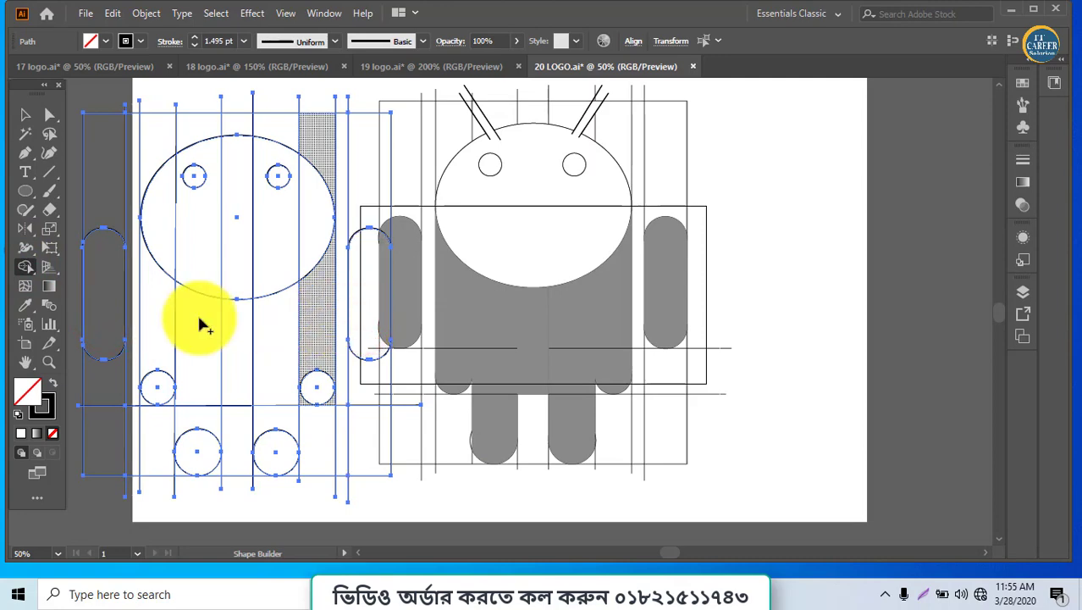
mouse_move(170, 236)
left_mouse_down()
mouse_move(305, 251)
mouse_move(302, 238)
left_mouse_up()
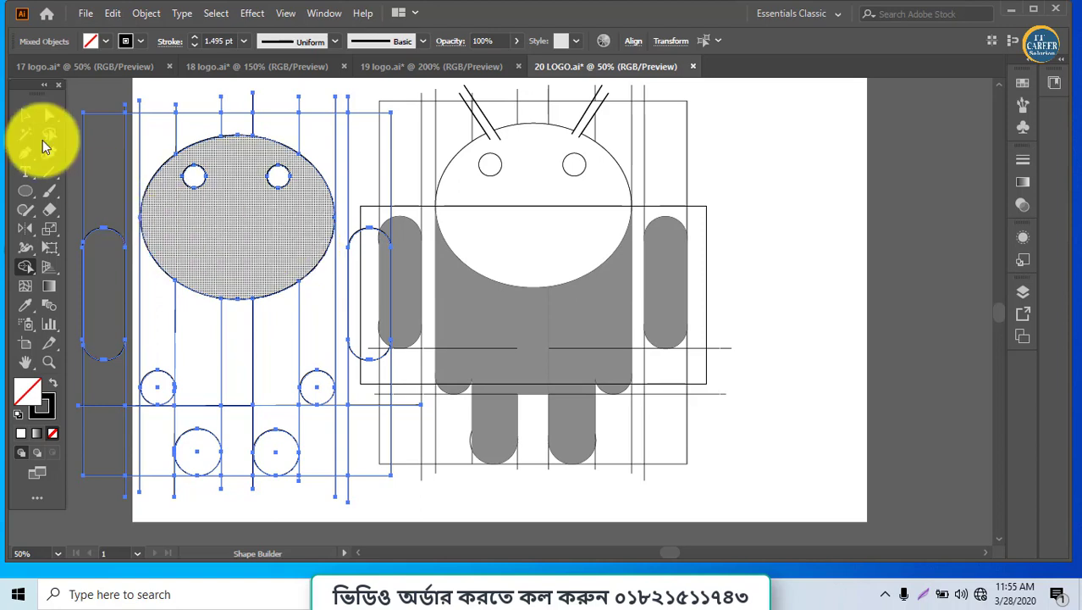
Align the vertical body edge lines with the left and right sides of the traced head.
left_click(25, 114)
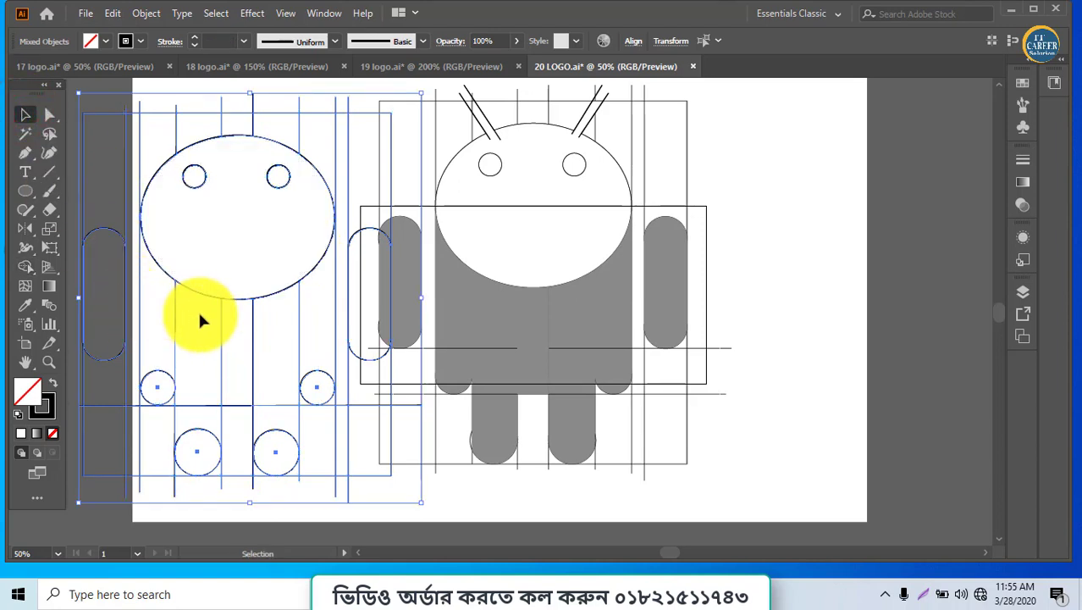
left_click(164, 86)
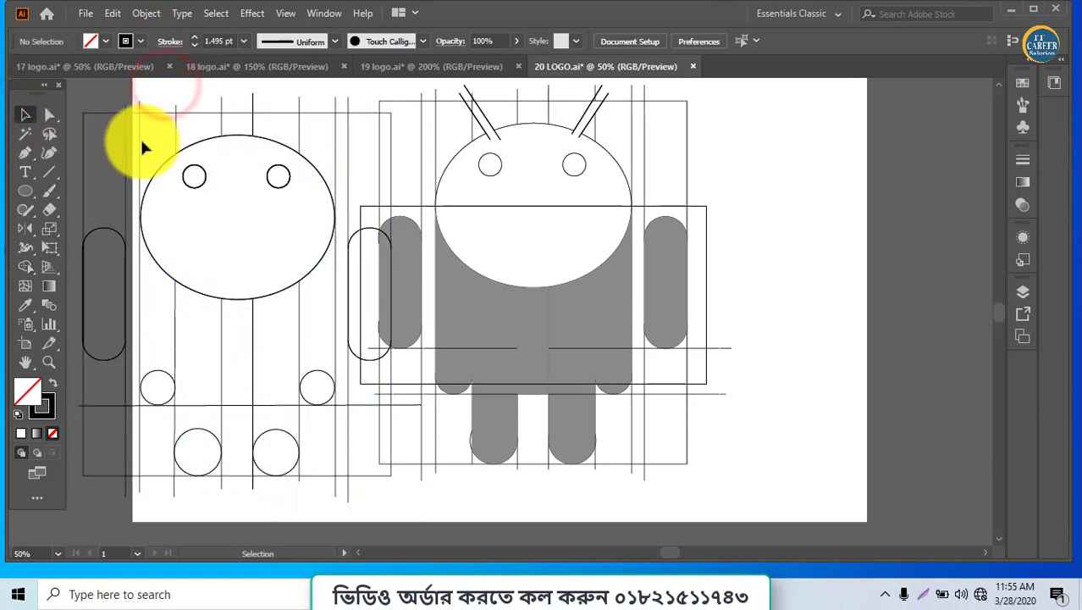
left_click(140, 144)
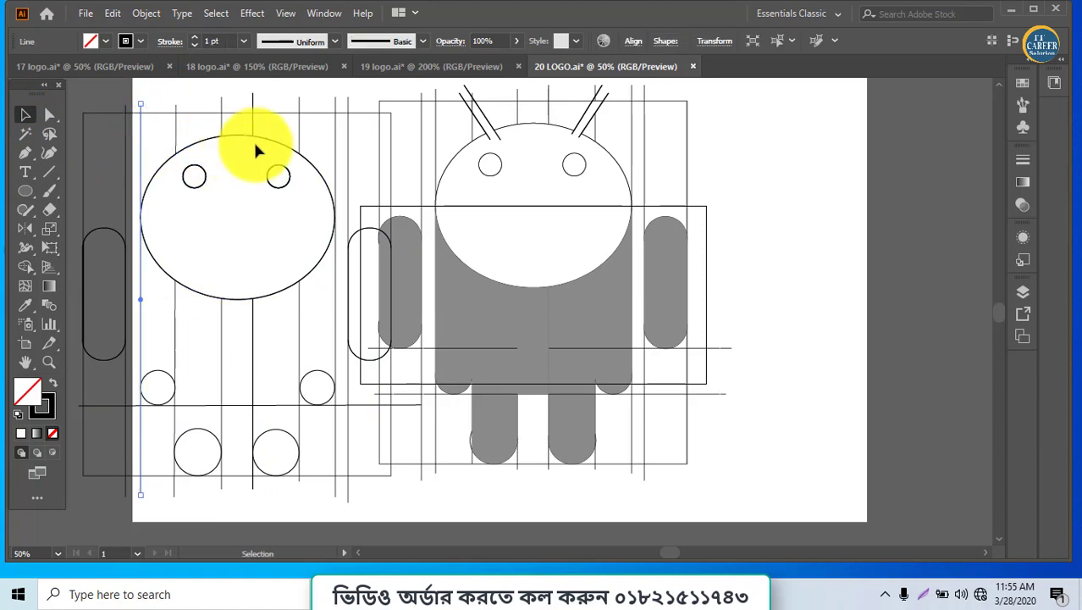
left_click_drag(334, 150, 333, 152)
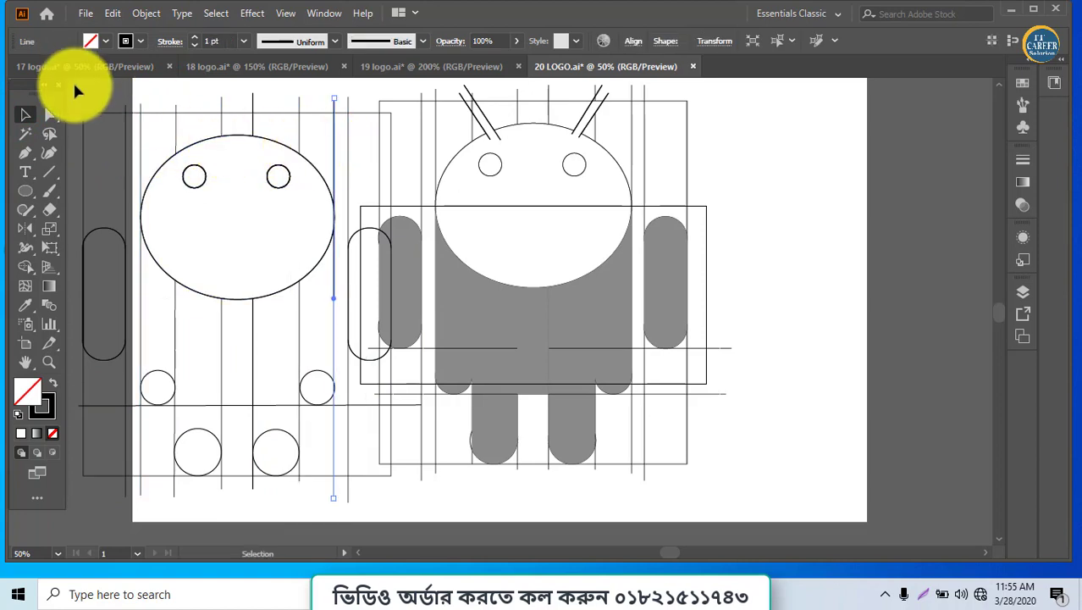
Select the tracing and use Shape Builder to merge the right leg with its foot circle and the left body strip with its corner circle.
left_click_drag(249, 301, 377, 503)
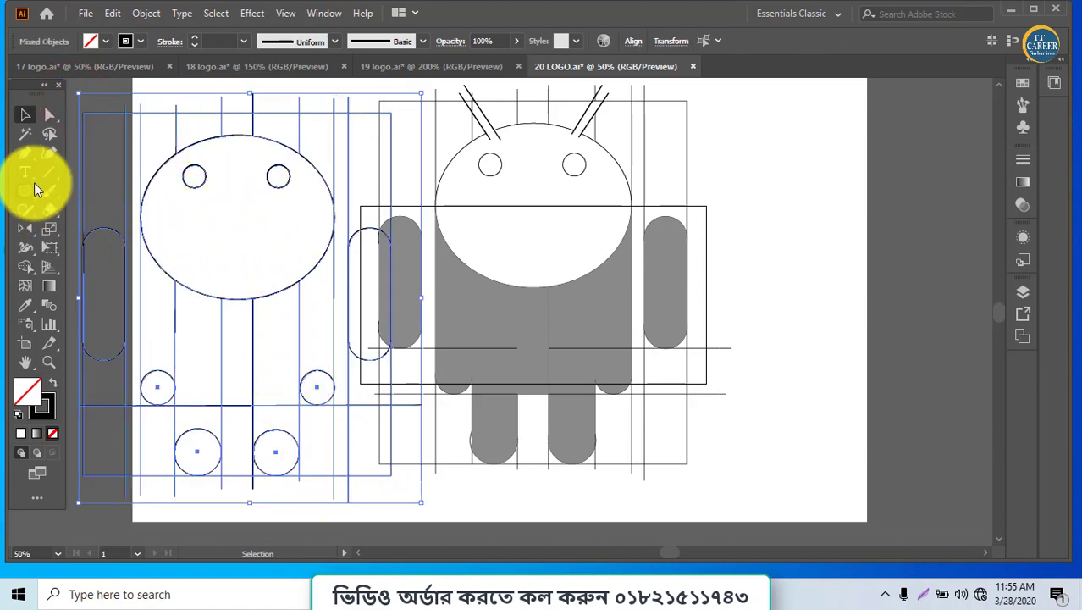
left_click(25, 269)
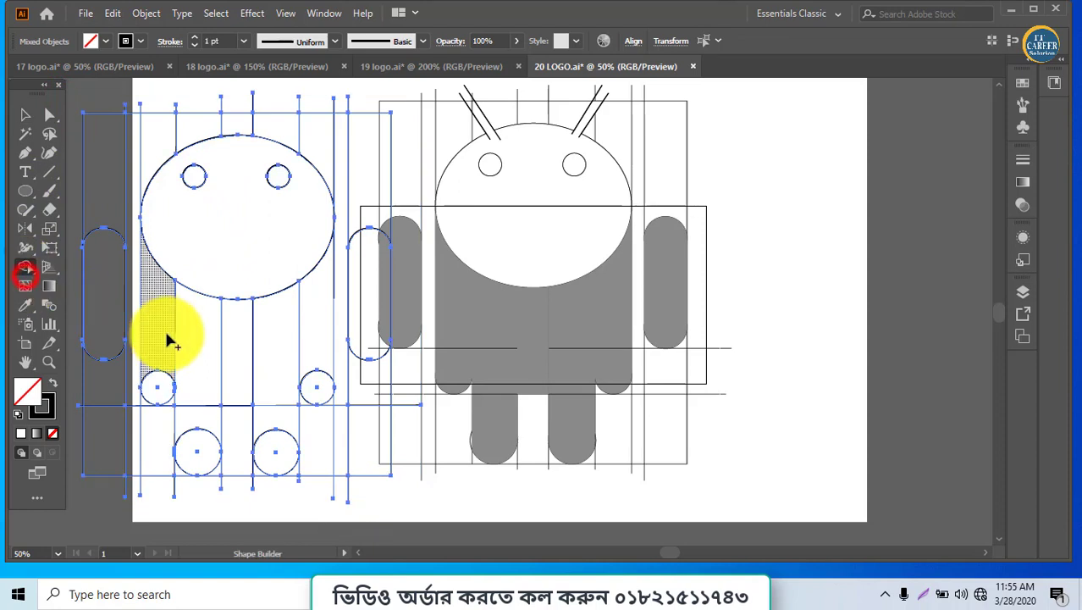
left_click(156, 320)
left_click_drag(202, 357, 187, 429)
left_click(187, 430)
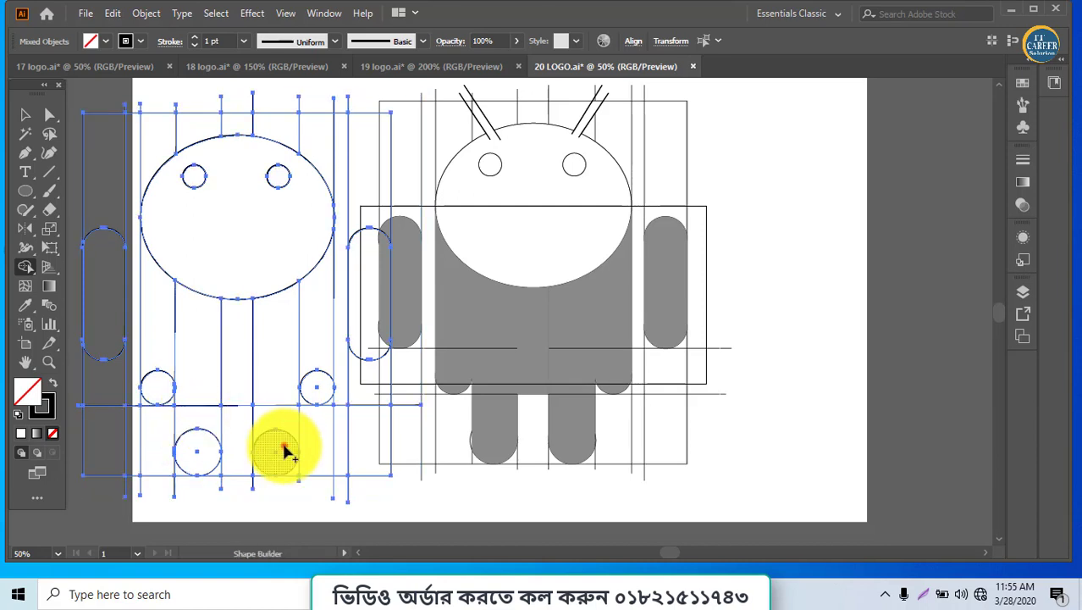
mouse_move(281, 446)
left_mouse_down()
mouse_move(285, 355)
mouse_move(321, 379)
mouse_move(319, 313)
left_mouse_up()
left_click_drag(158, 382, 160, 331)
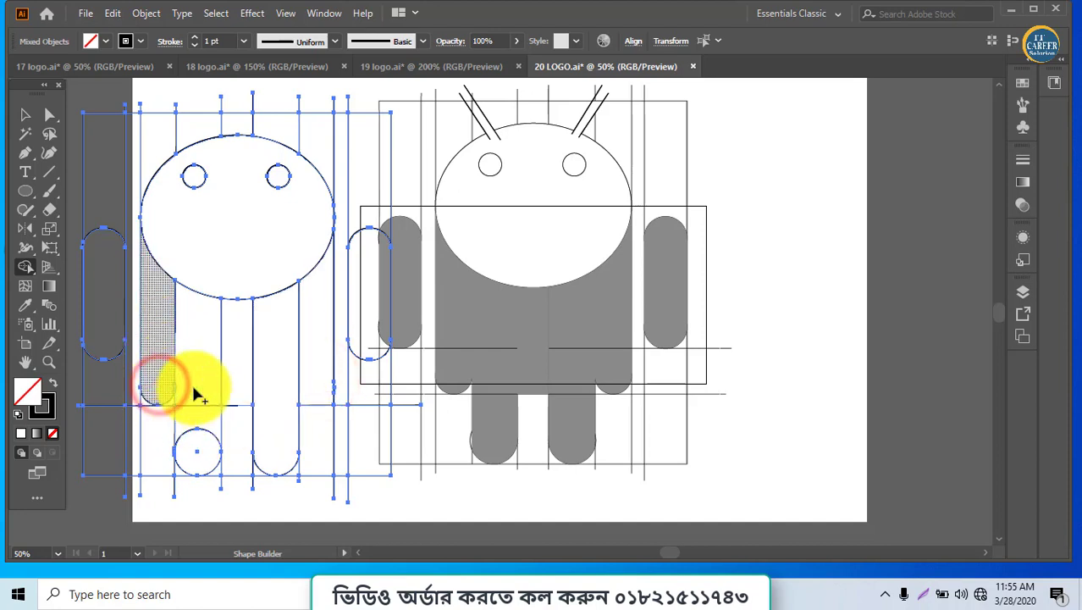
left_click_drag(237, 390, 239, 368)
Enlarge the left foot circle slightly so it overlaps the leg's guide lines.
left_click(25, 115)
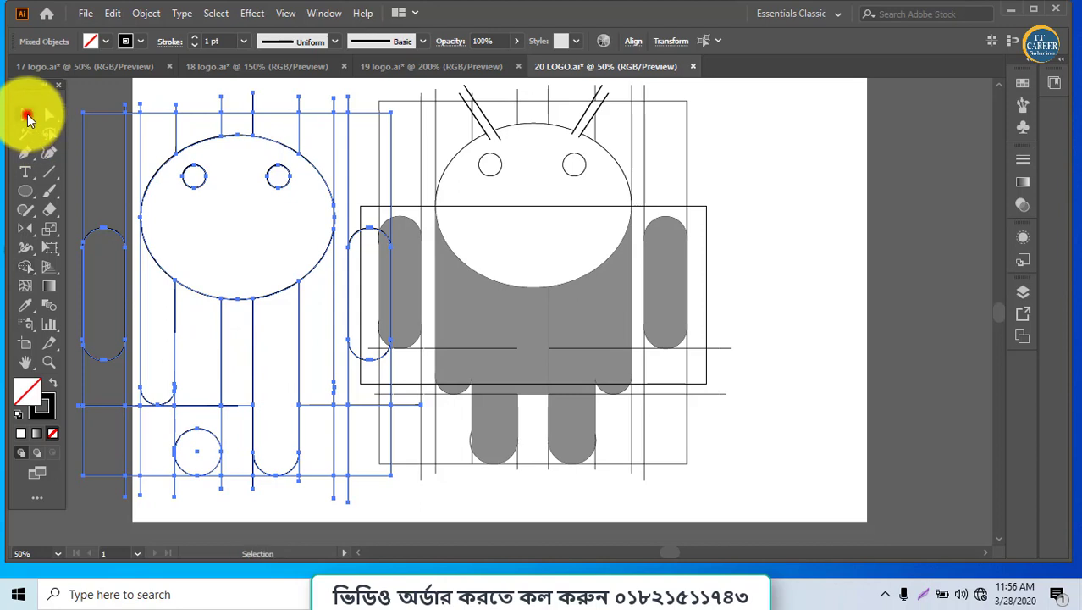
left_click_drag(220, 514, 222, 473)
left_click(214, 477)
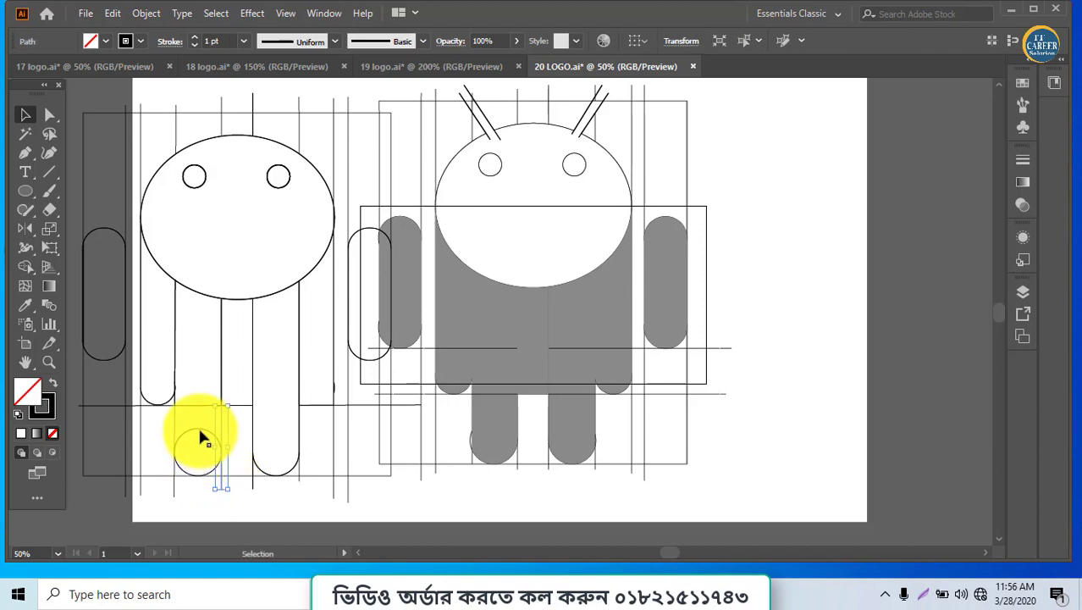
left_click(200, 437)
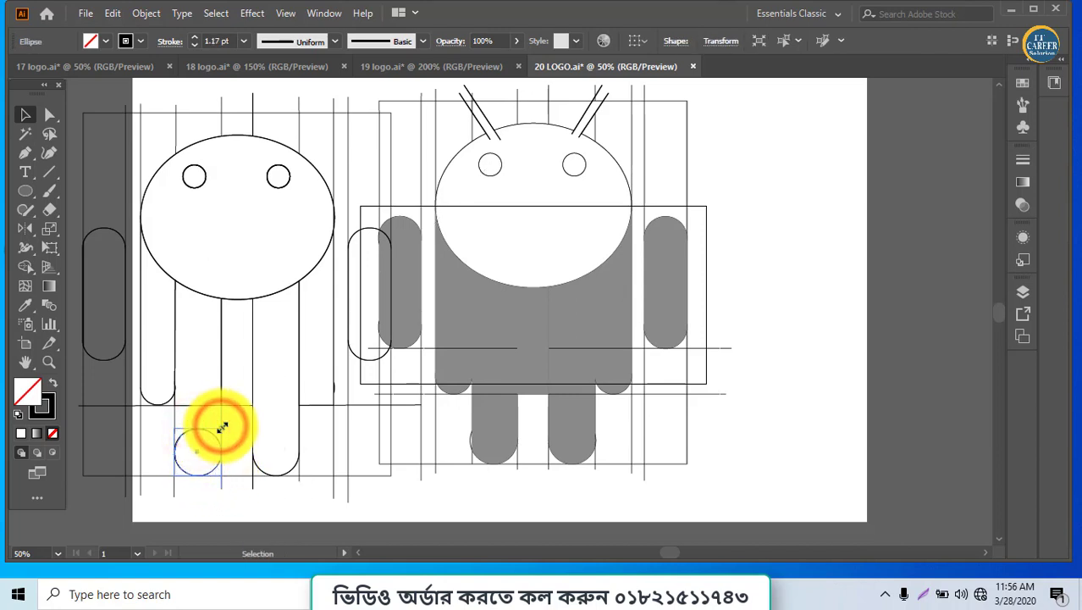
left_click_drag(221, 428, 224, 422)
Select all the traced artwork and merge the left leg with its foot circle using Shape Builder.
key("ctrl+a")
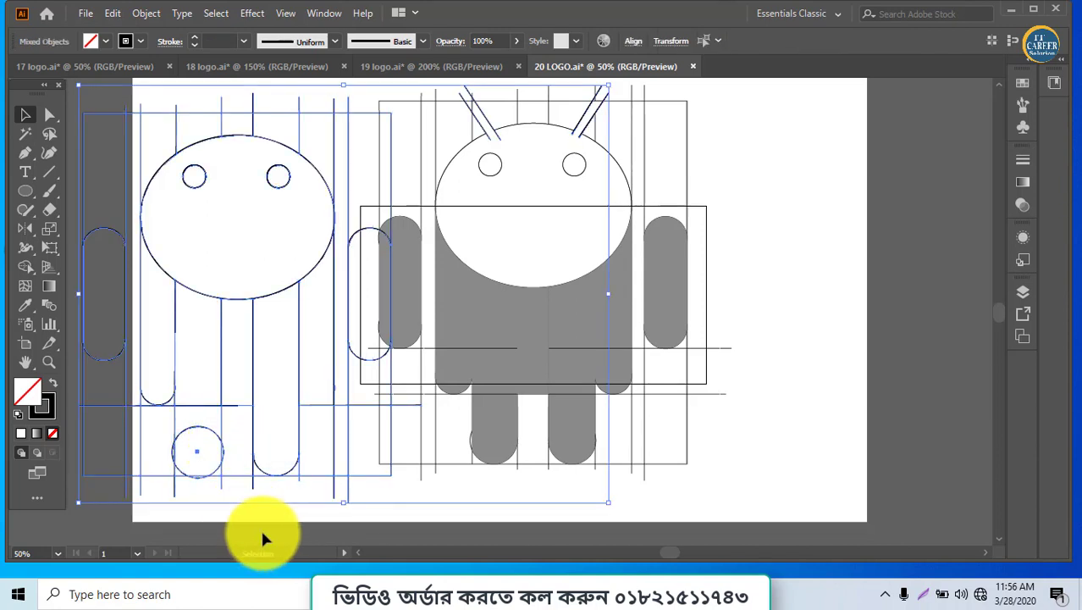
left_click(26, 267)
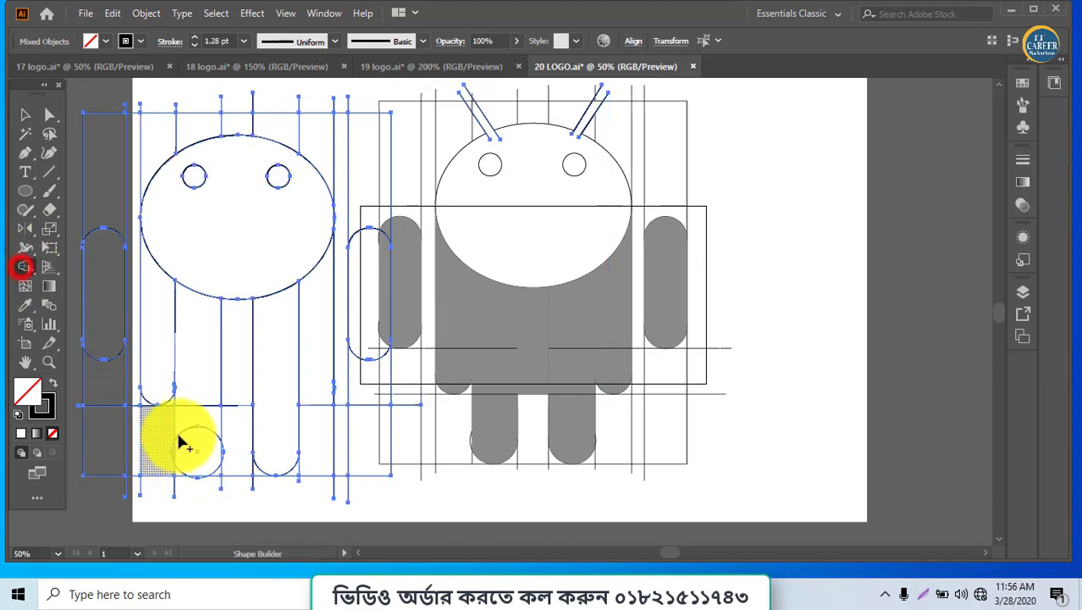
mouse_move(195, 436)
left_mouse_down()
mouse_move(206, 387)
mouse_move(200, 398)
left_mouse_up()
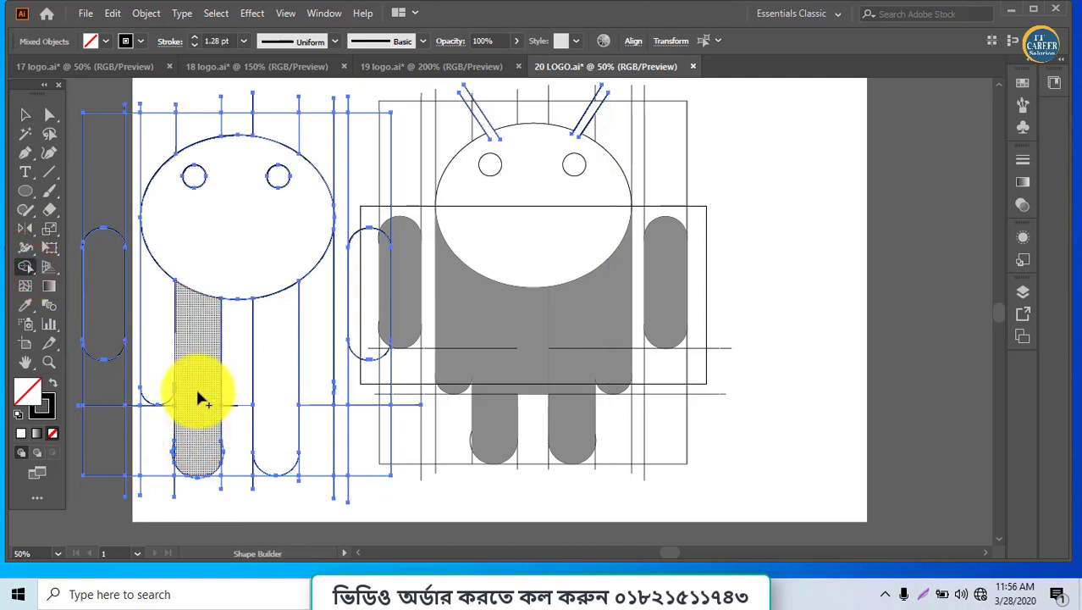
left_click(190, 370)
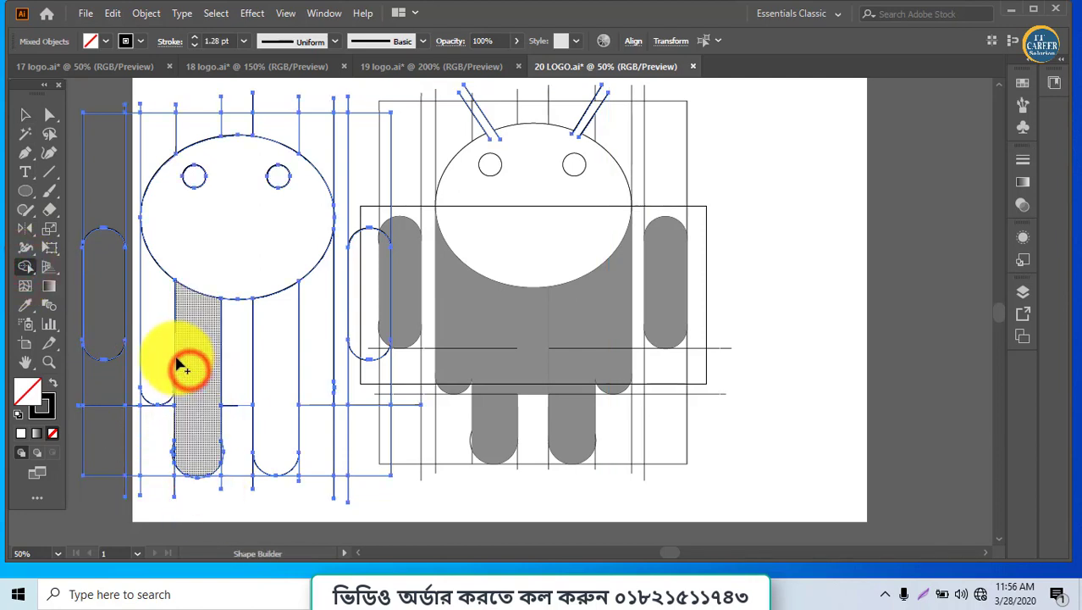
Define the body strips, both arms, the head and both eyes as closed shapes with Shape Builder.
left_click(167, 353)
left_click(224, 361)
left_click(229, 361)
left_click(264, 358)
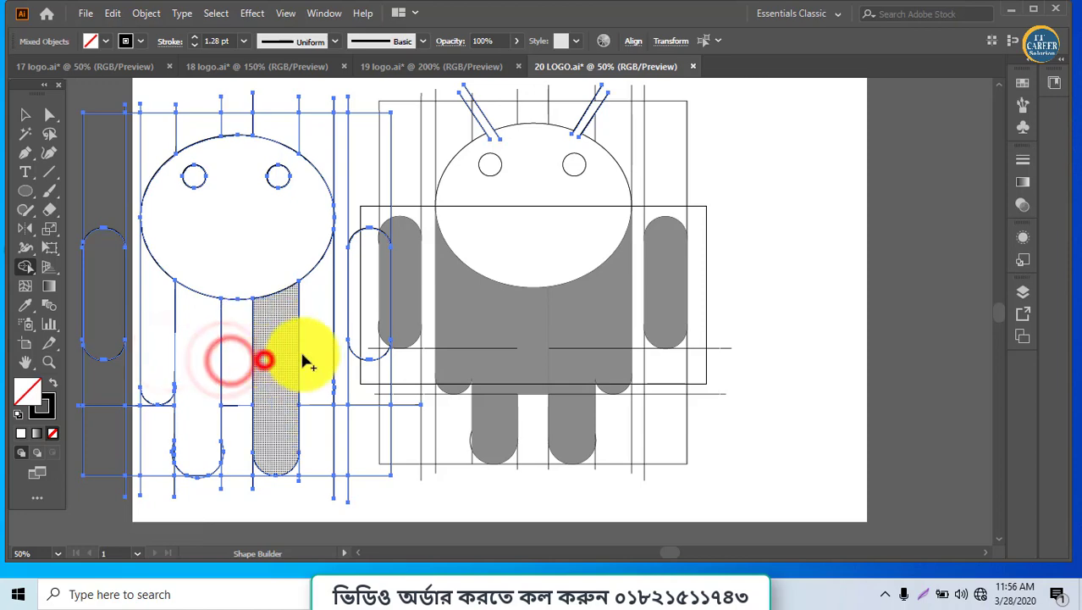
left_click(309, 353)
left_click(355, 336)
left_click(108, 328)
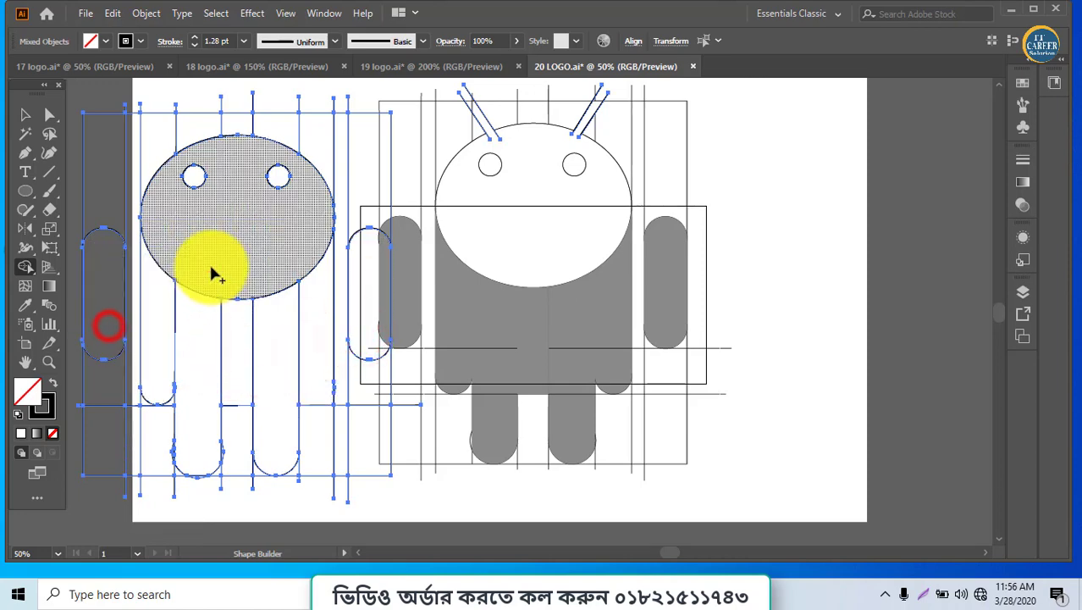
left_click(210, 267)
left_click(192, 175)
left_click(283, 178)
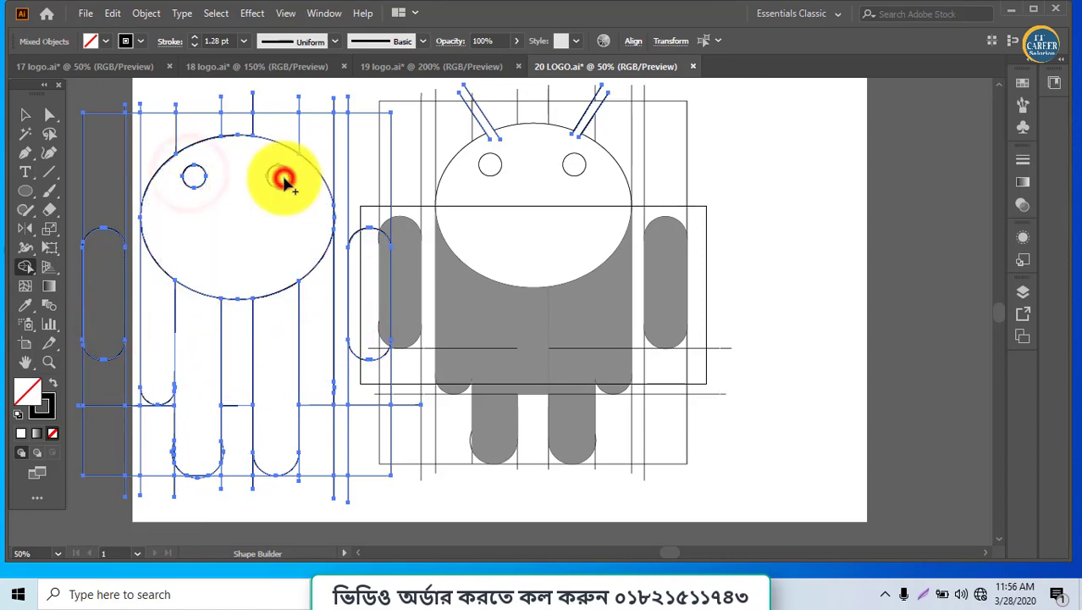
Select the four antenna lines on the gray robot and move them onto the traced head.
left_click(25, 113)
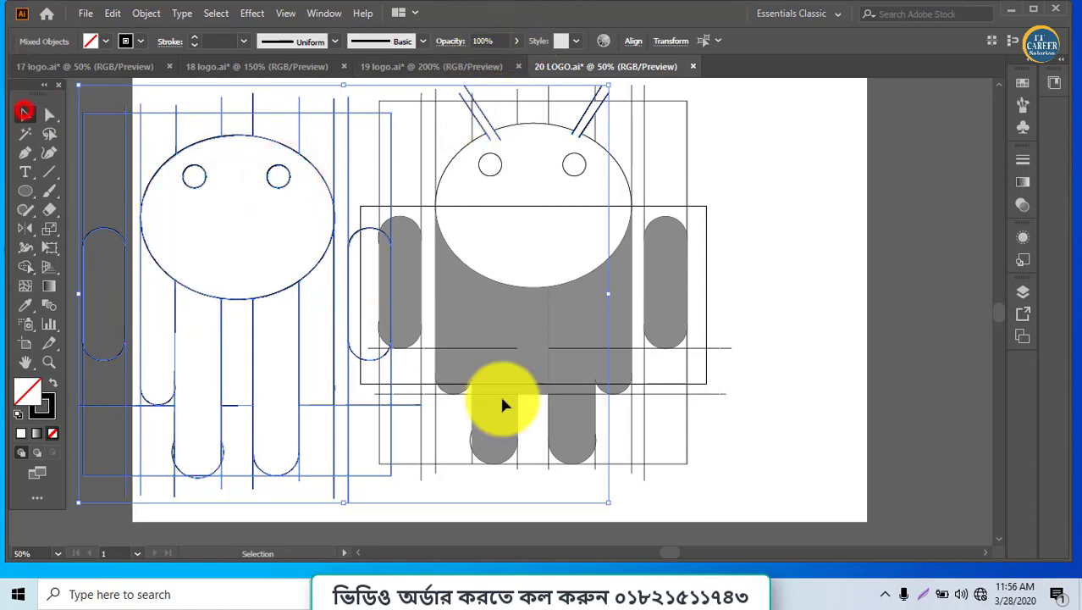
left_click(791, 427)
left_click_drag(447, 79, 587, 113)
left_click(588, 120)
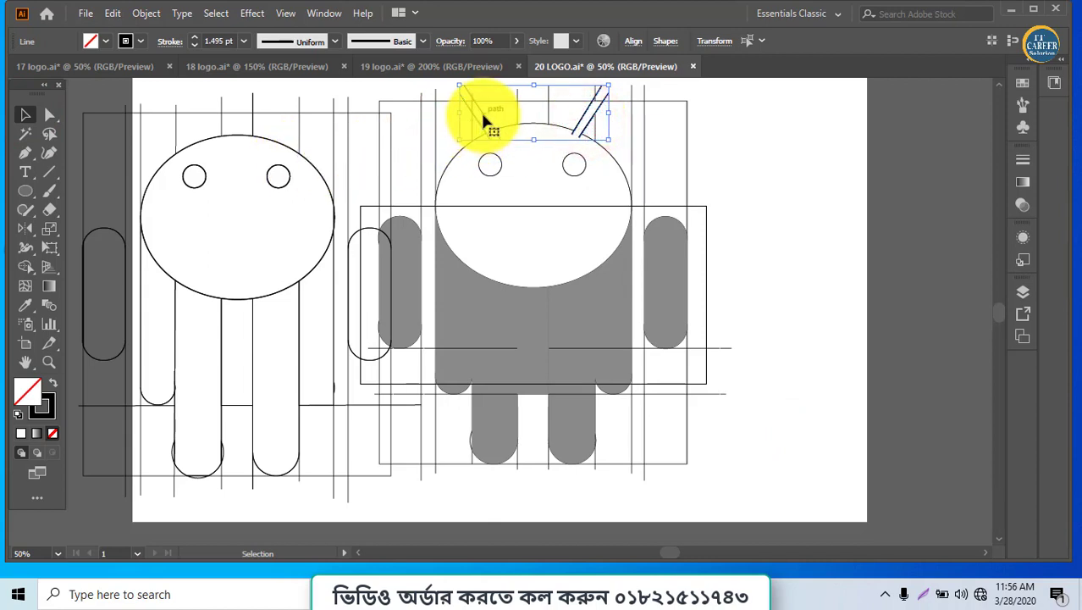
left_click_drag(481, 118, 178, 129)
Select the traced robot with its antenna lines and define both antennas as closed shapes with Shape Builder.
left_click_drag(140, 91, 374, 289)
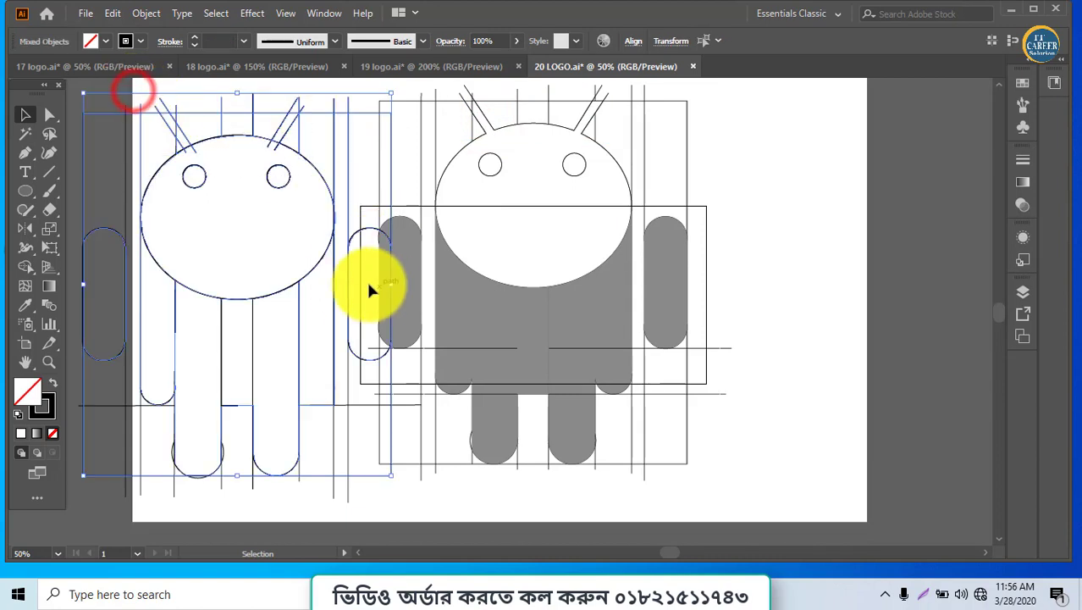
left_click(24, 266)
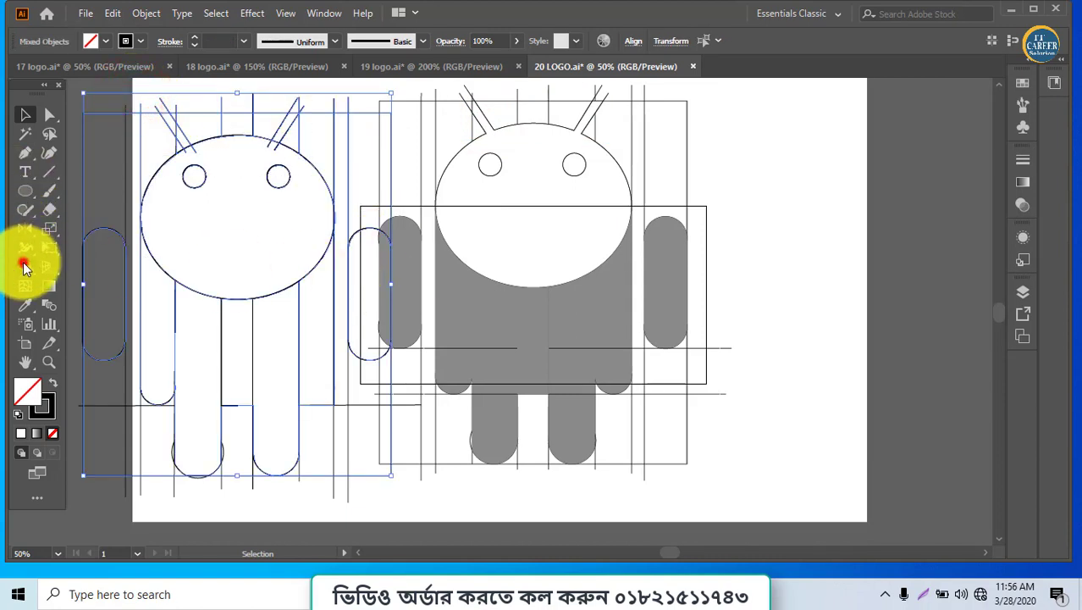
left_click(173, 129)
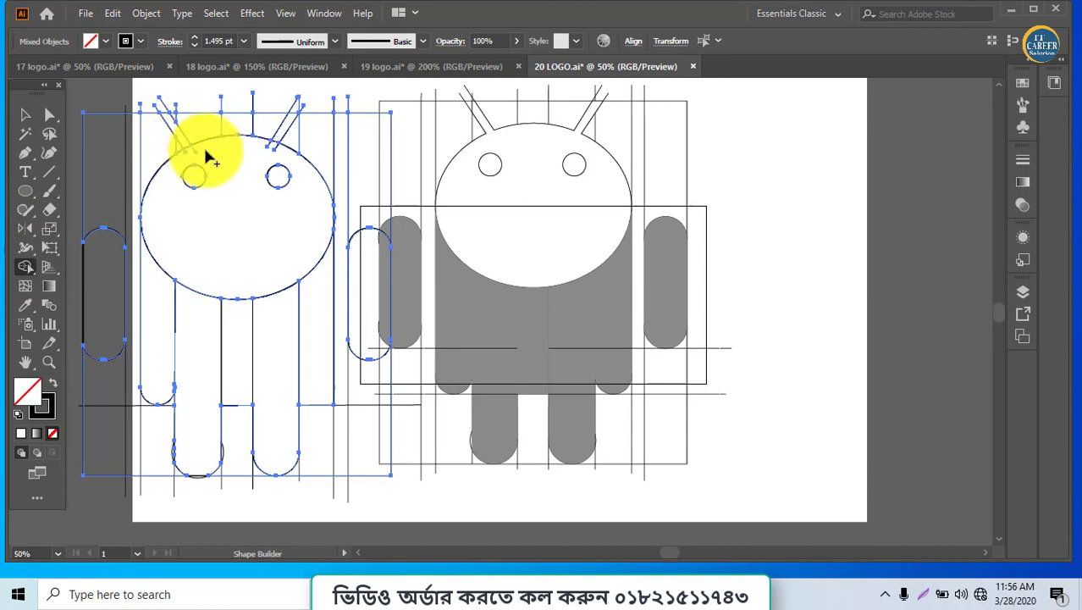
left_click(288, 125)
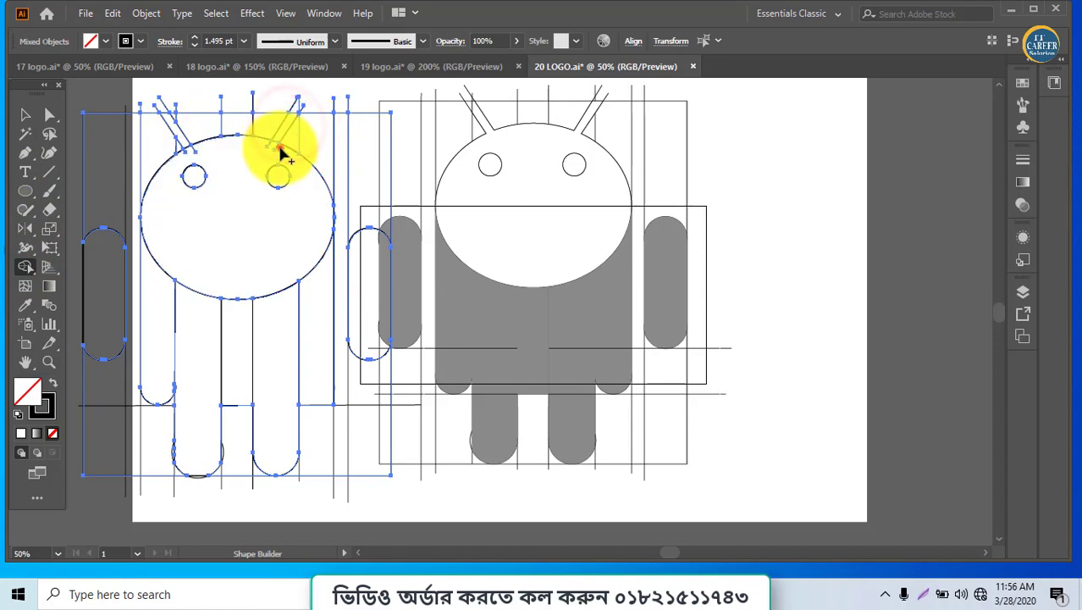
left_click(281, 146)
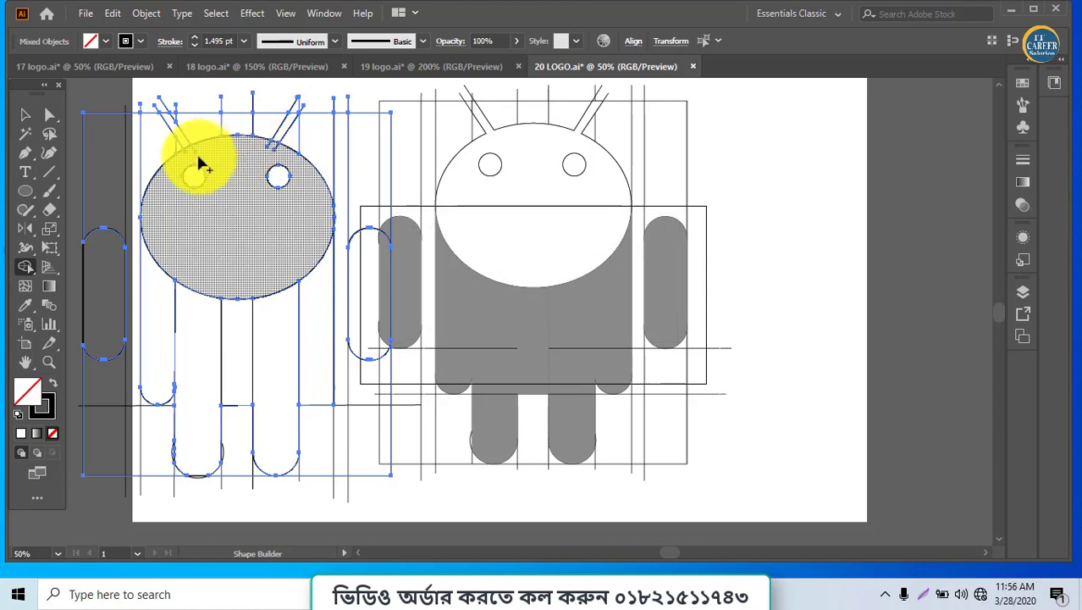
left_click(178, 153)
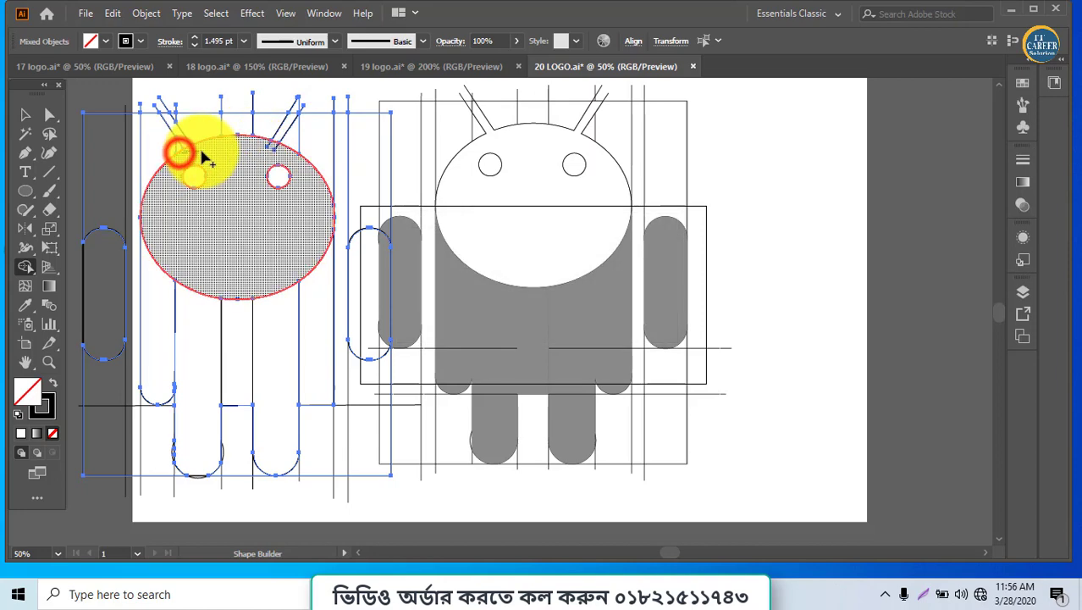
left_click(25, 114)
left_click(522, 533)
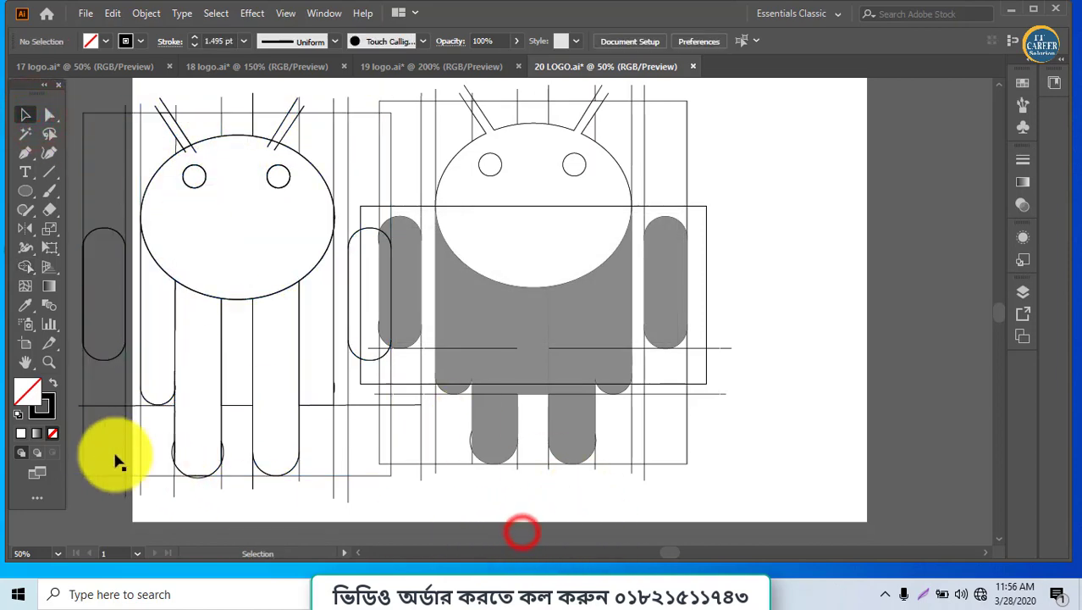
Delete the leftover guide lines below the body, the outer rectangle and the horizontal line ends beside the traced robot.
mouse_move(172, 501)
left_mouse_down()
mouse_move(374, 491)
mouse_move(397, 479)
left_mouse_up()
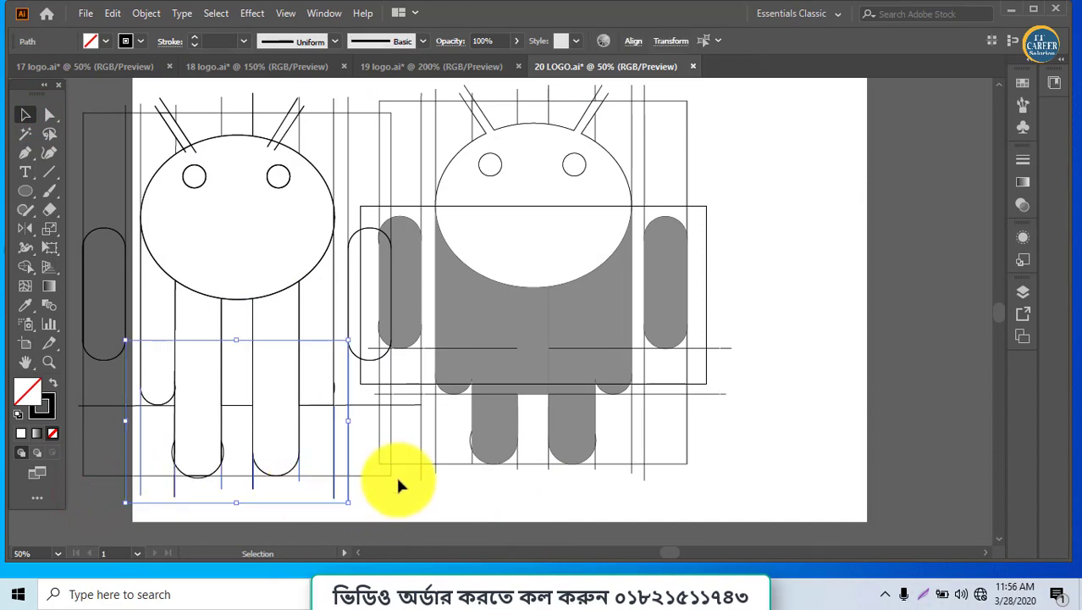
left_click(397, 483)
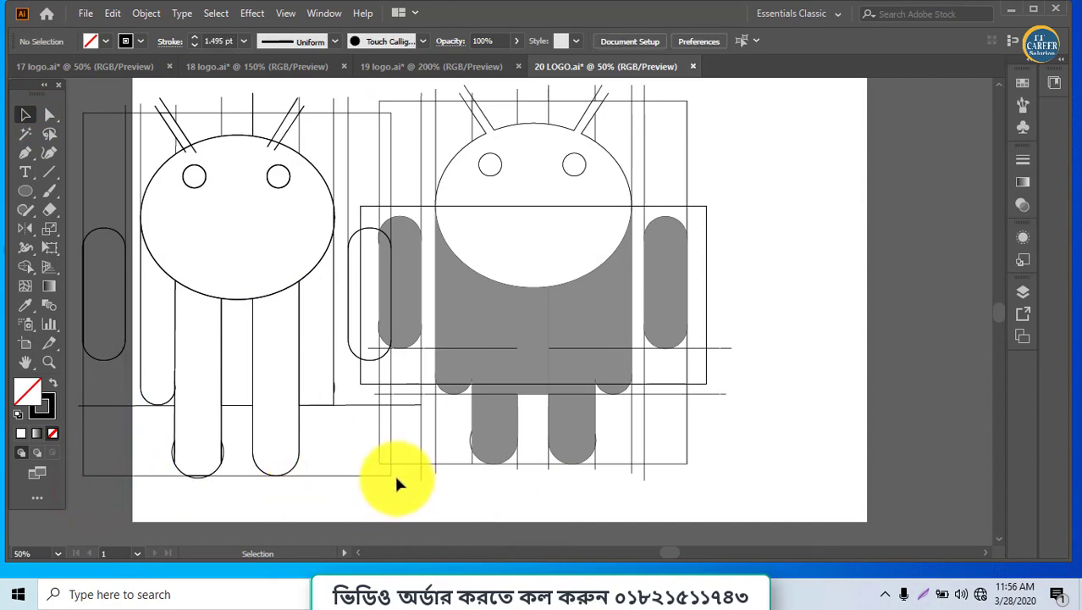
left_click(325, 477)
left_click(325, 476)
left_click(356, 405)
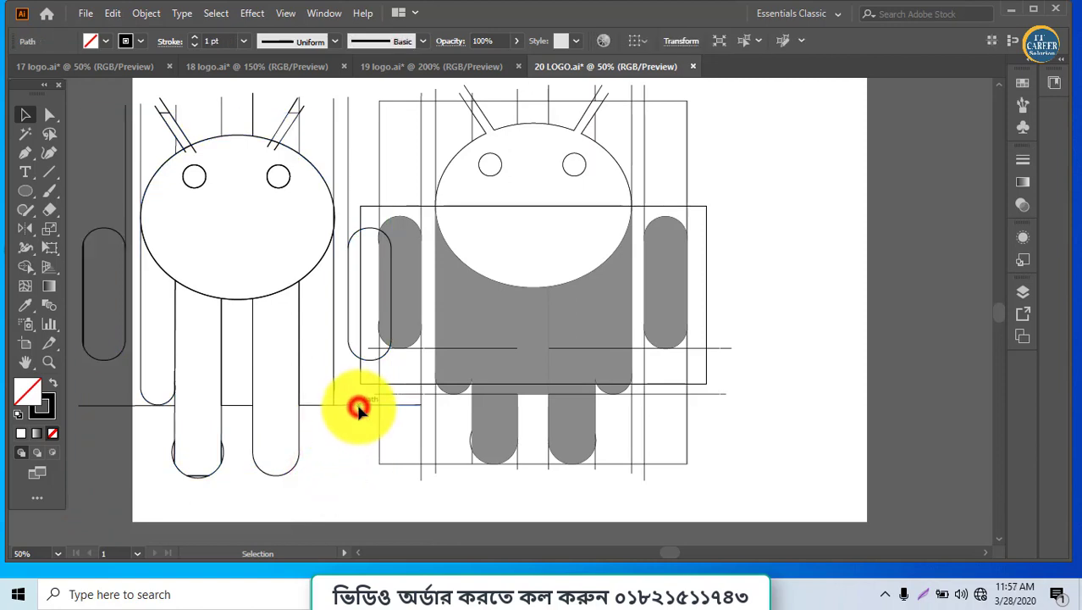
left_click_drag(229, 402, 126, 409)
key("Delete")
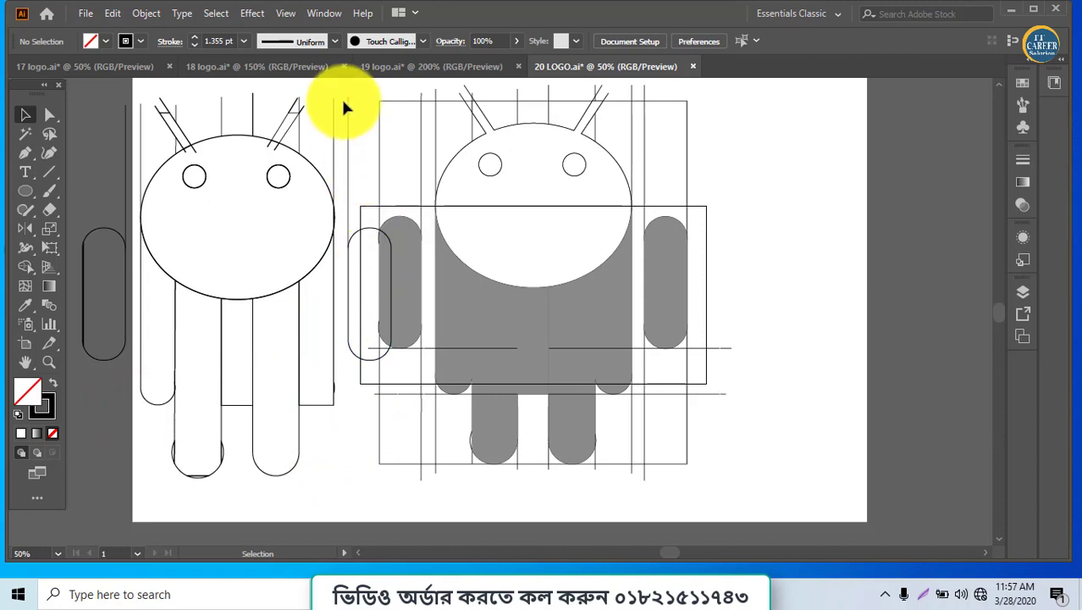
Delete the leftover guide lines above the head and the stray line ends around both antennas.
left_click_drag(180, 88, 258, 103)
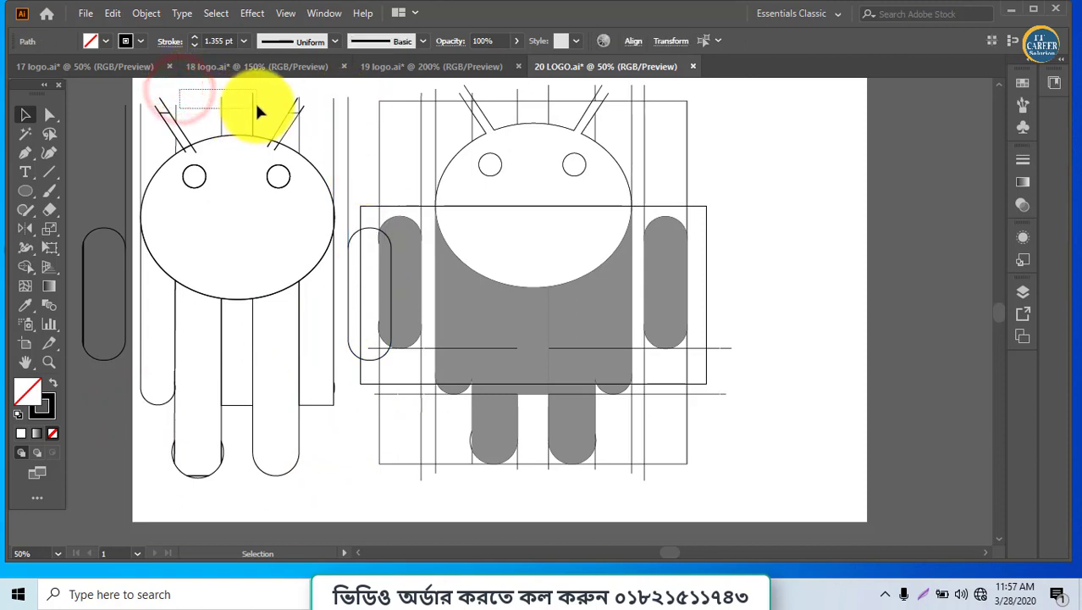
key("Delete")
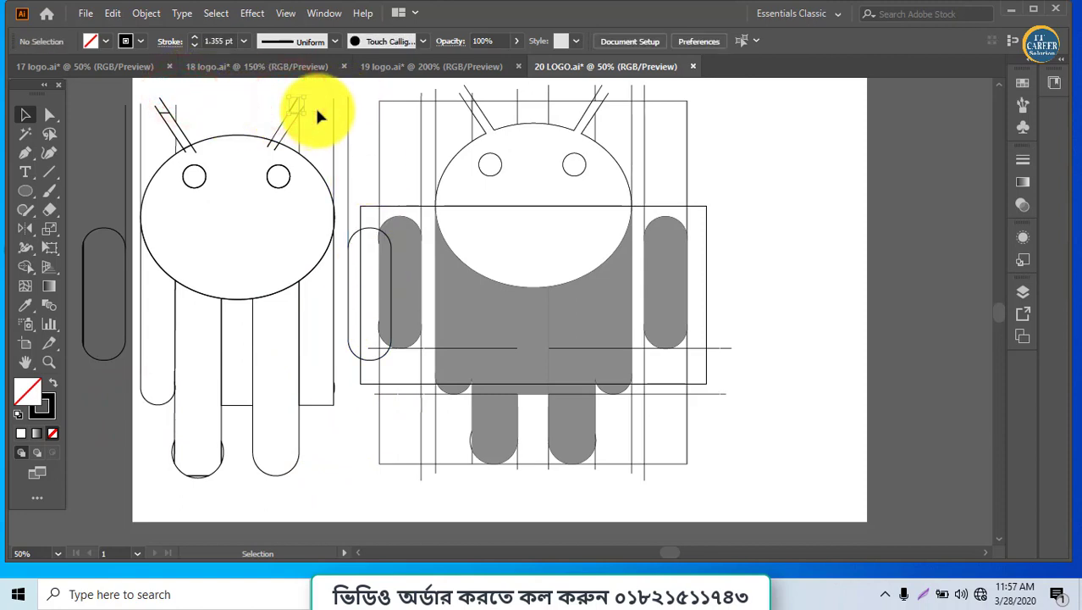
left_click(300, 133)
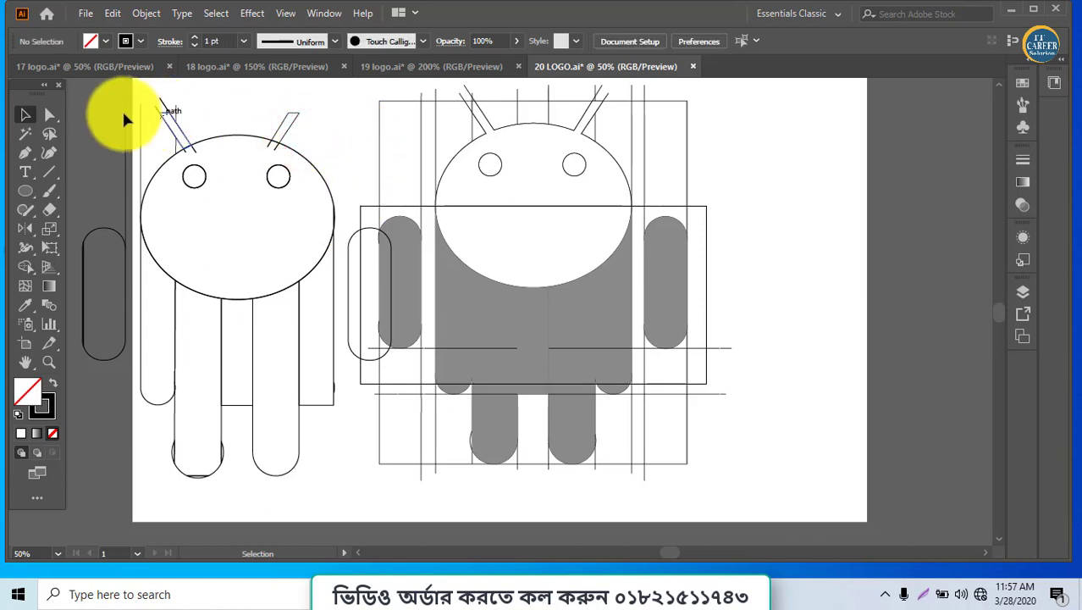
left_click_drag(107, 96, 178, 108)
key("Delete")
key("Delete")
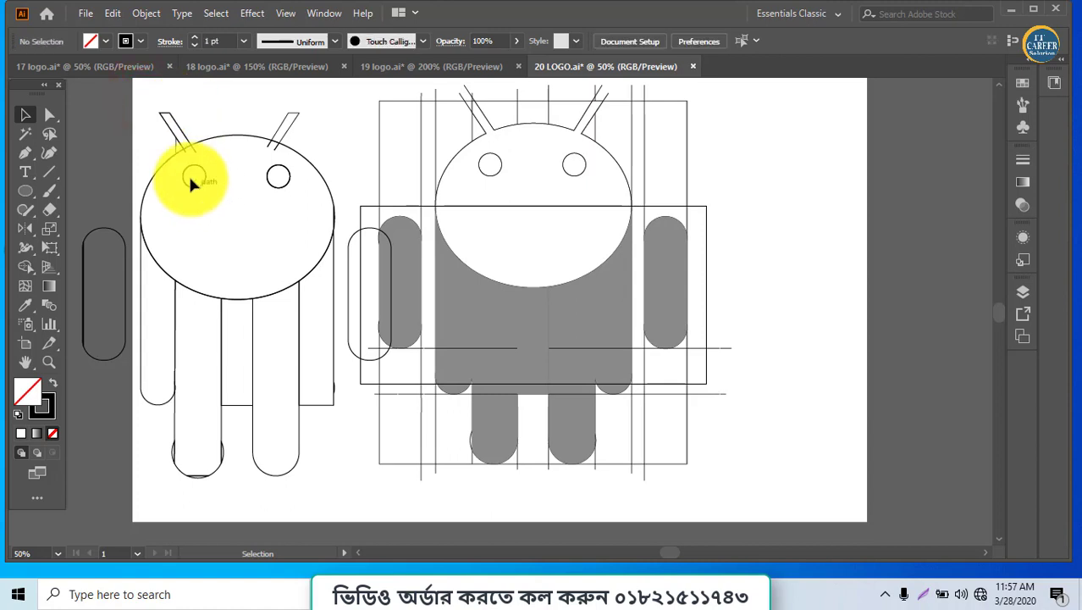
left_click(175, 143)
key("Delete")
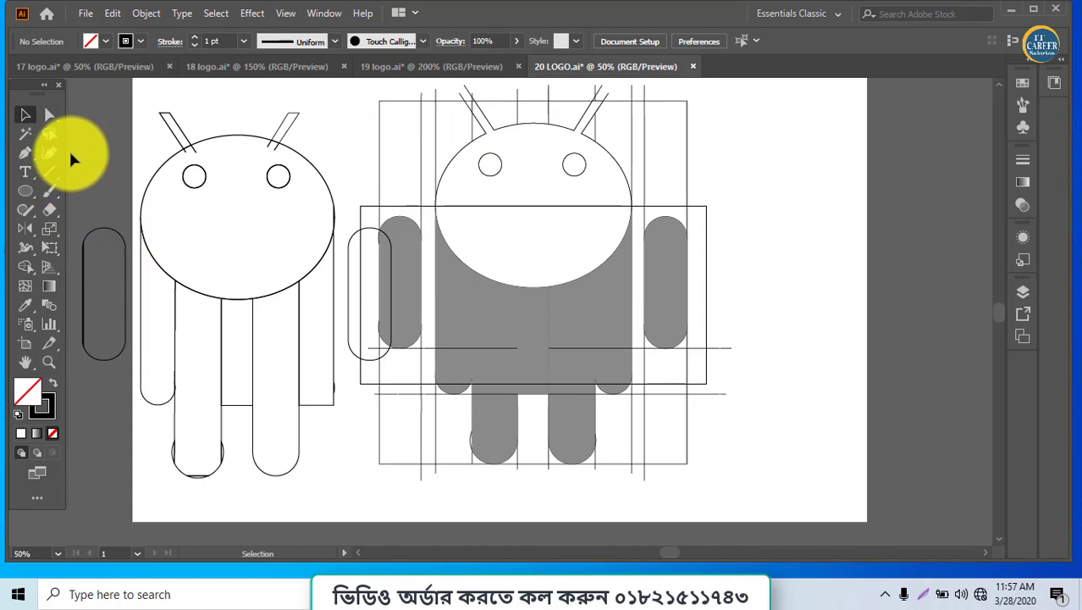
Select the whole traced robot and swap its fill and stroke to get a black fill without outline.
left_click_drag(69, 148, 333, 365)
left_click_drag(93, 100, 374, 359)
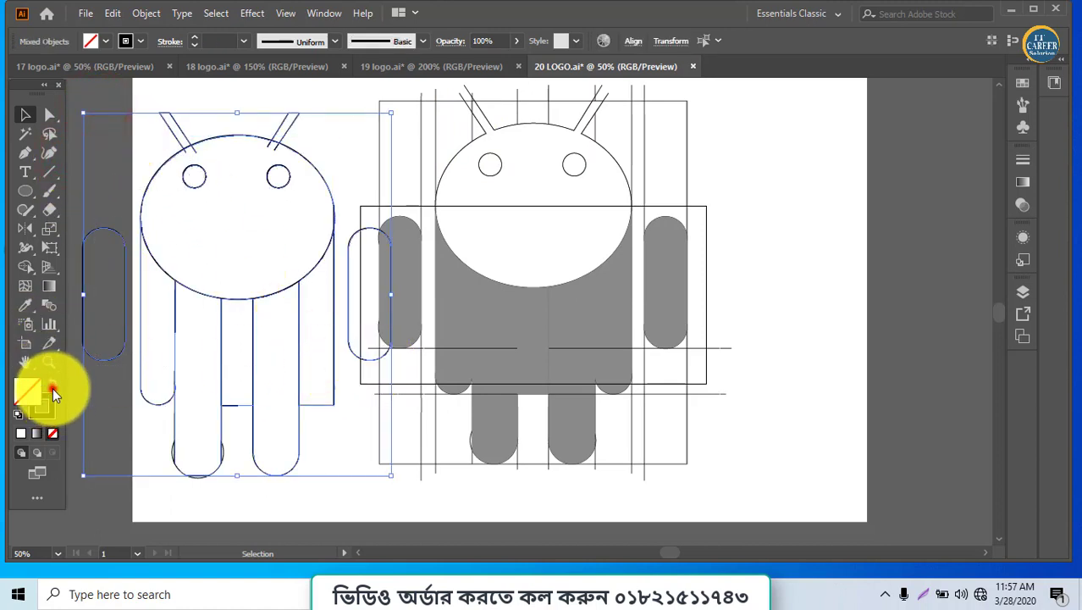
left_click(49, 384)
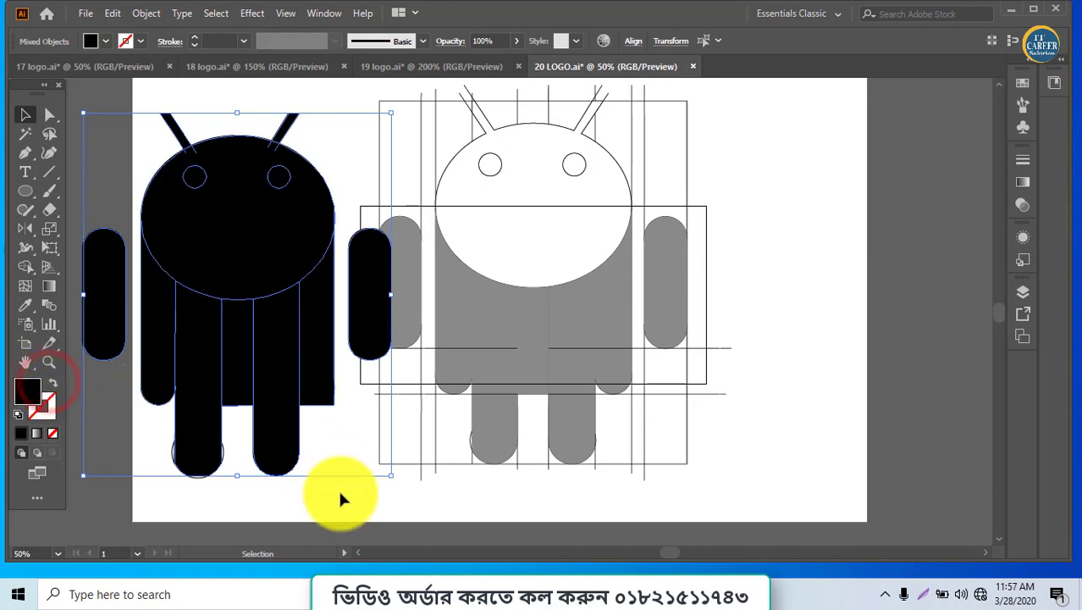
left_click(330, 519)
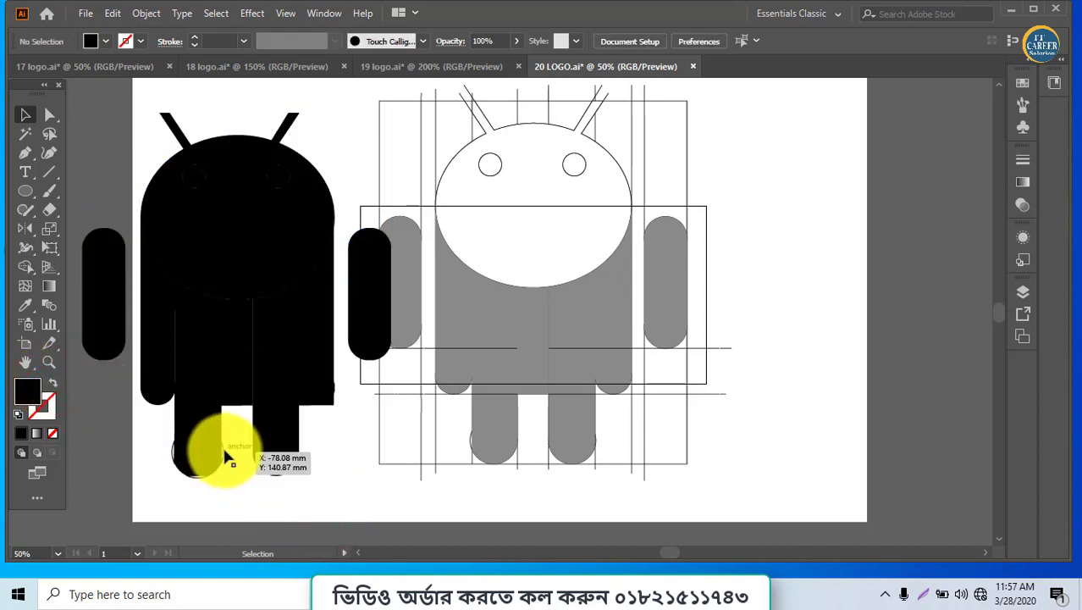
Delete the leftover circle arcs on both sides of and beneath the traced robot's left foot.
left_click(225, 453)
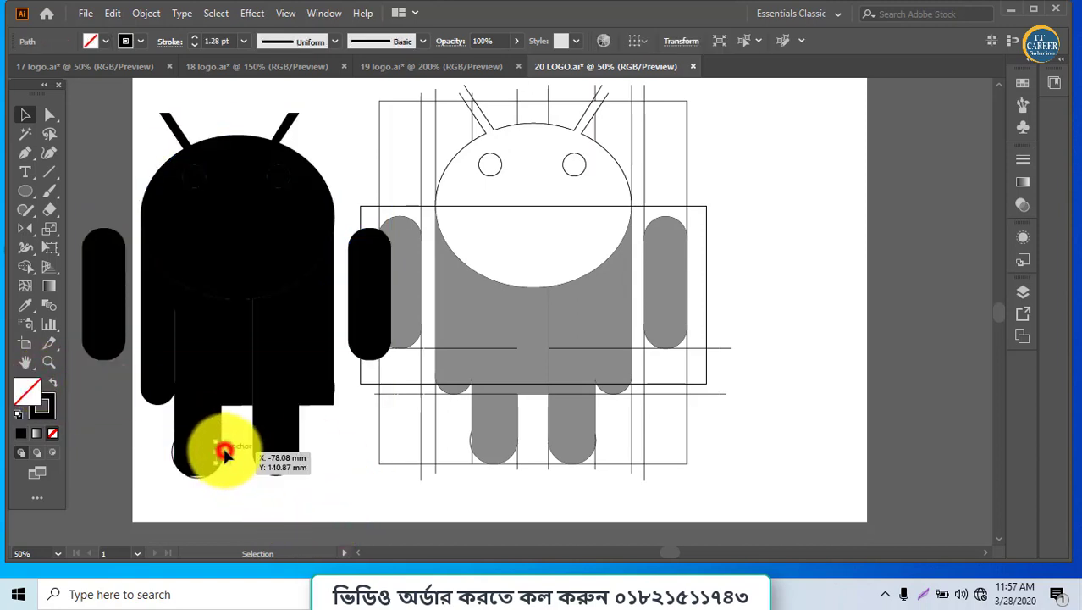
left_click(154, 443)
left_click(171, 455)
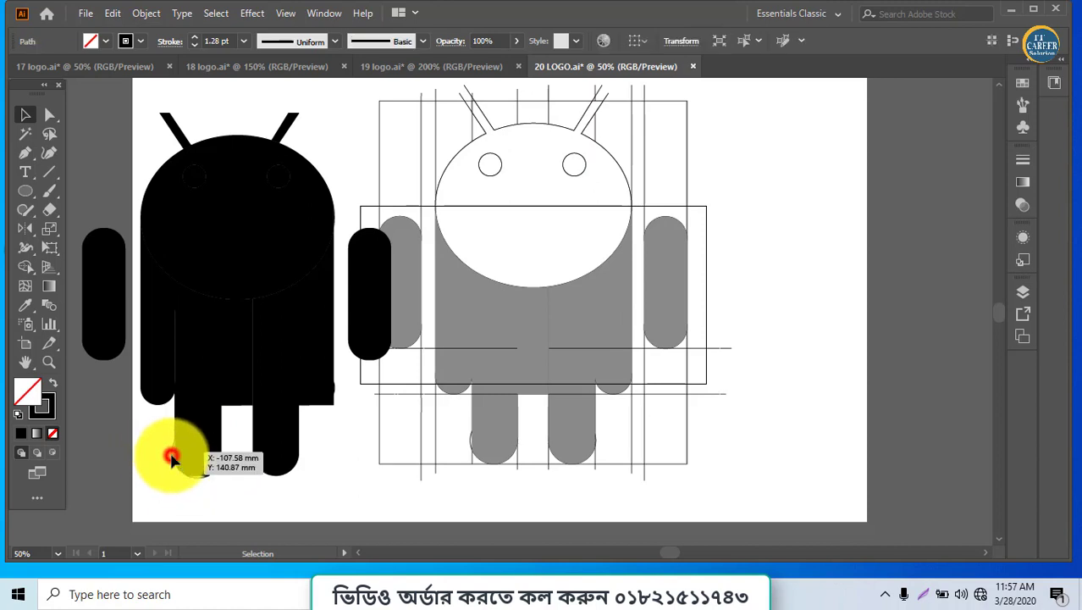
key("Delete")
left_click(188, 477)
key("Delete")
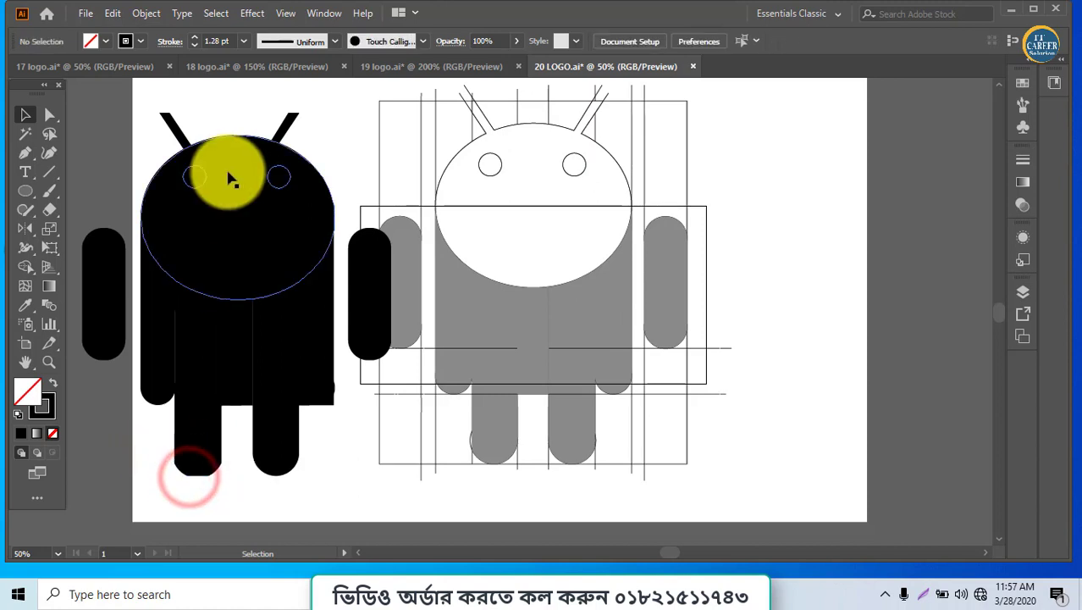
Combine both eye circles and the head of the black robot into one compound path.
left_click(194, 181)
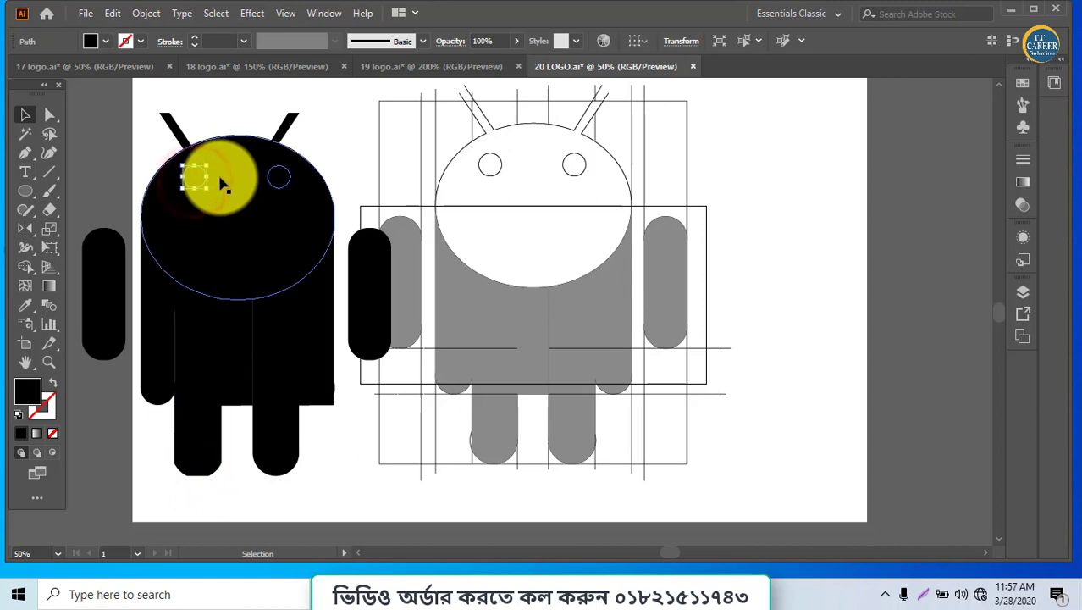
left_click(285, 180, "shift")
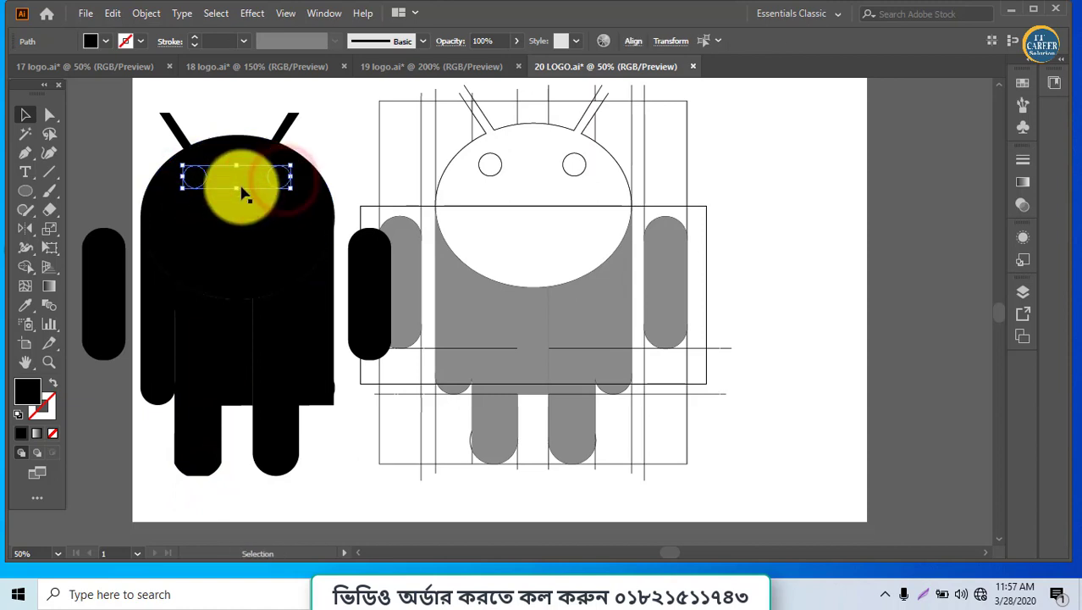
left_click(188, 241, "shift")
key("ctrl+8")
Fill the head's compound path with the pale pink colour F2E9E9.
double_click(29, 390)
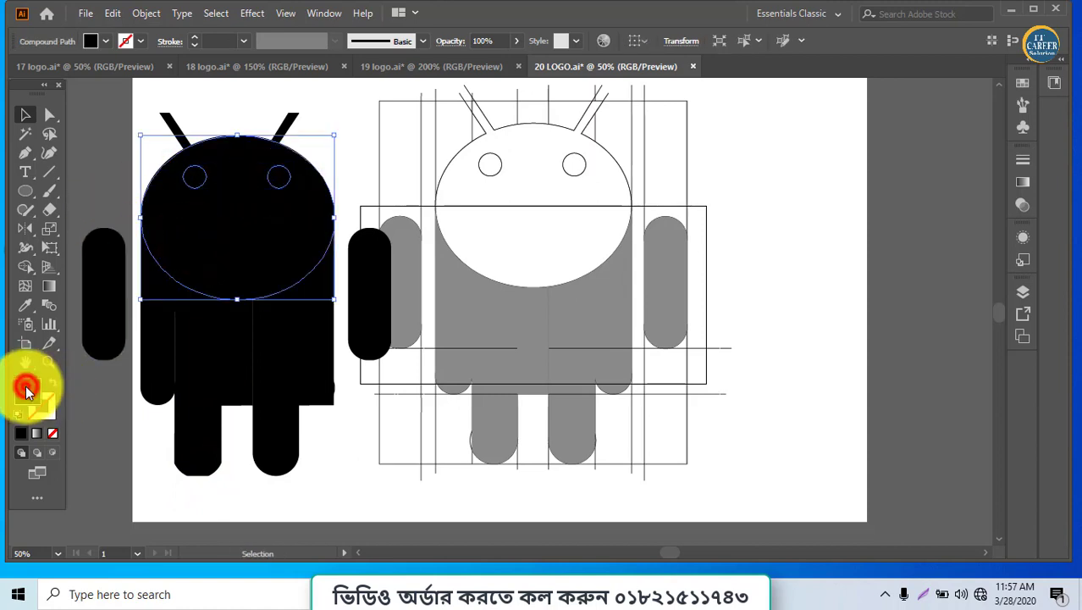
left_click(339, 200)
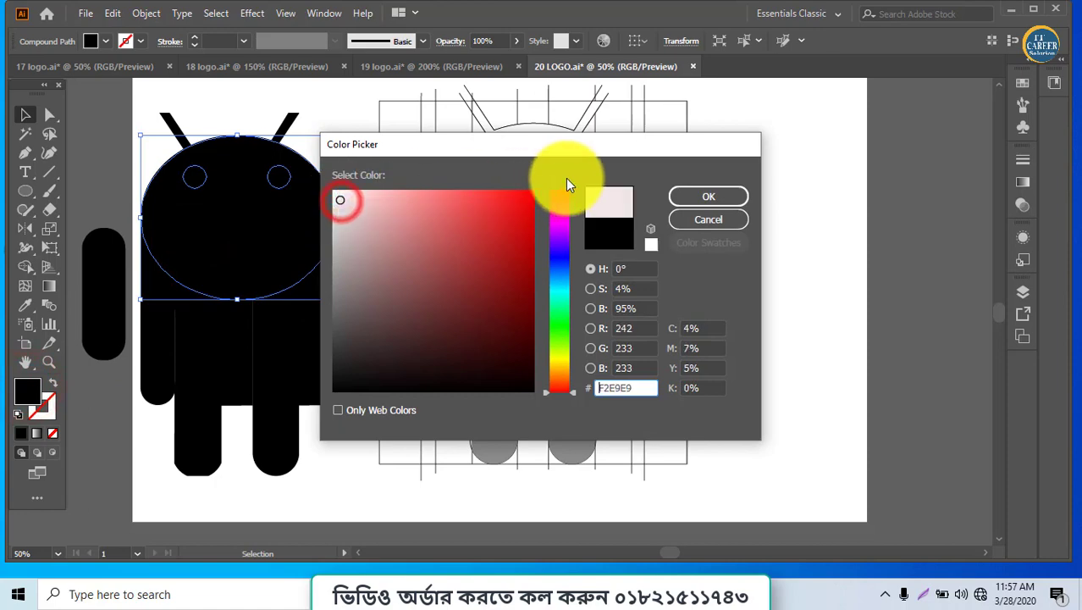
left_click(682, 201)
left_click(398, 493)
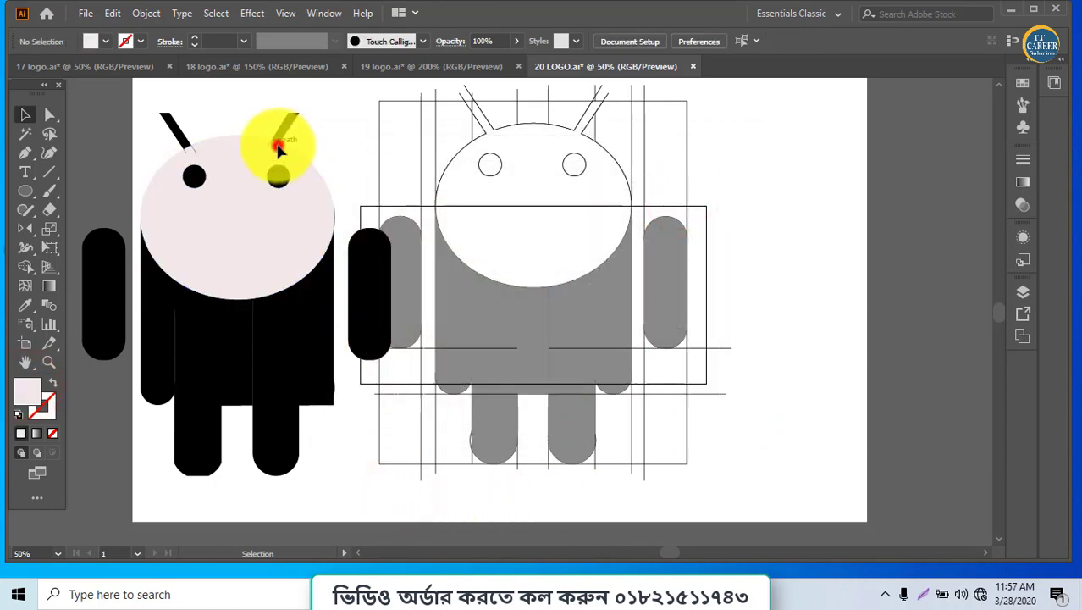
Delete the leftover pieces at the base of both antennas where they overlap the head.
left_click_drag(278, 148, 266, 149)
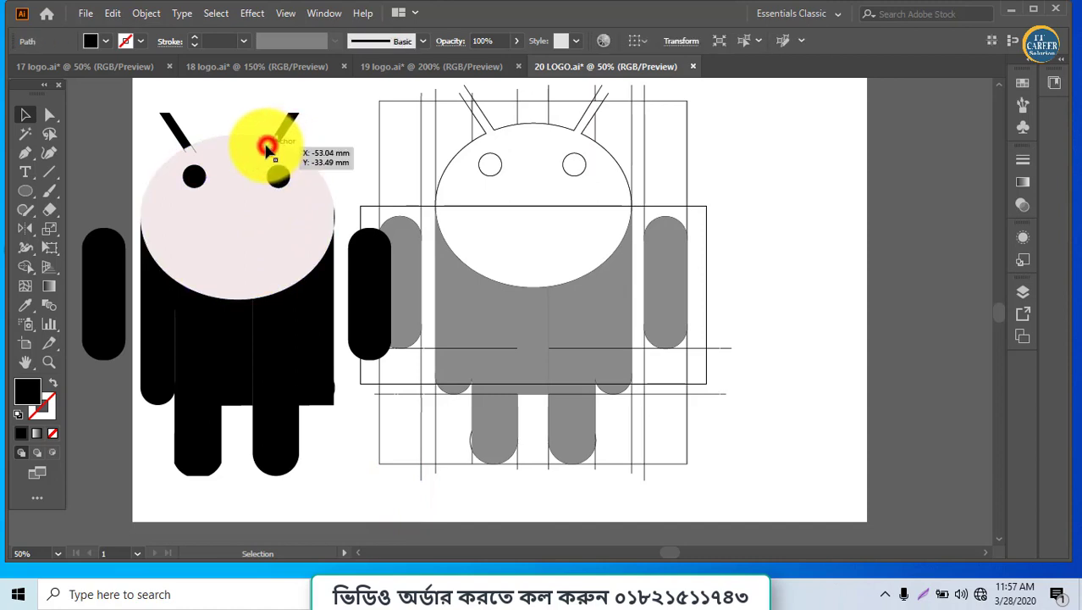
key("Delete")
left_click(191, 151)
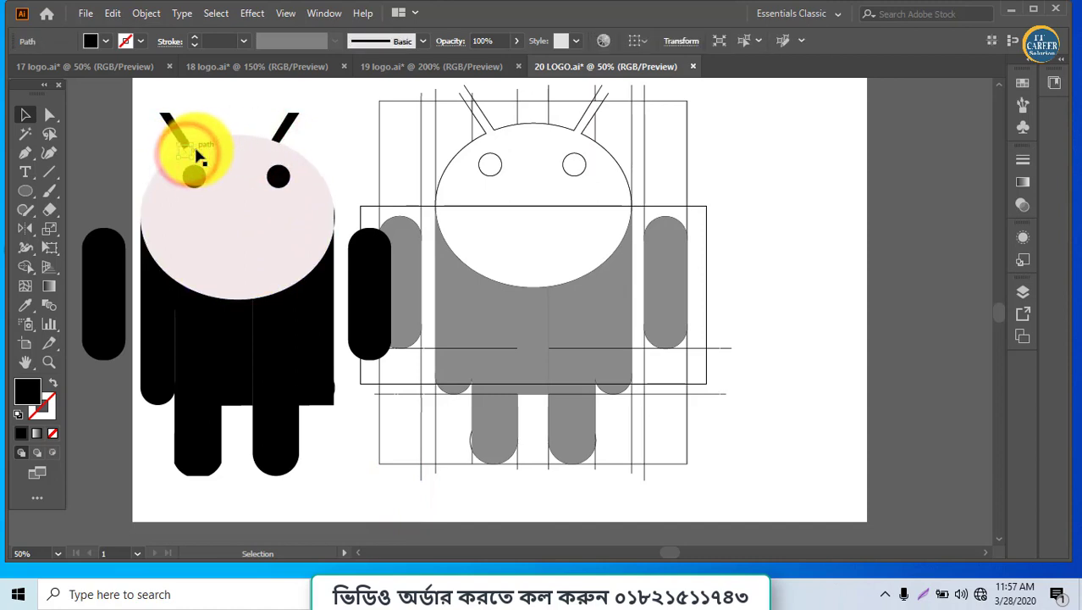
key("Delete")
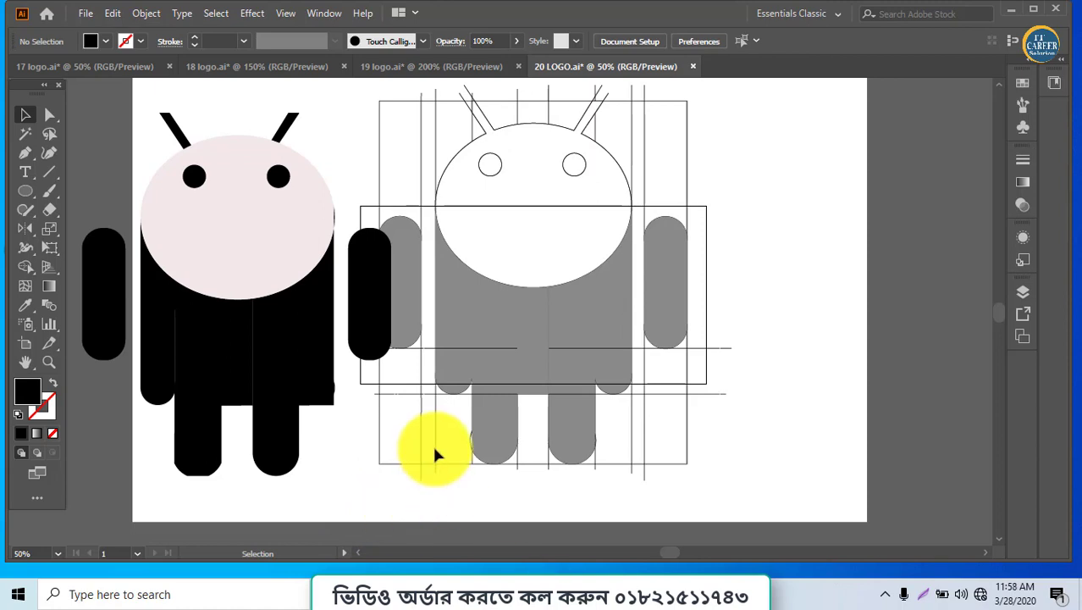
Round the two lower corners of the right body strip to a radius of about 9.13 mm.
left_click_drag(321, 393, 421, 438)
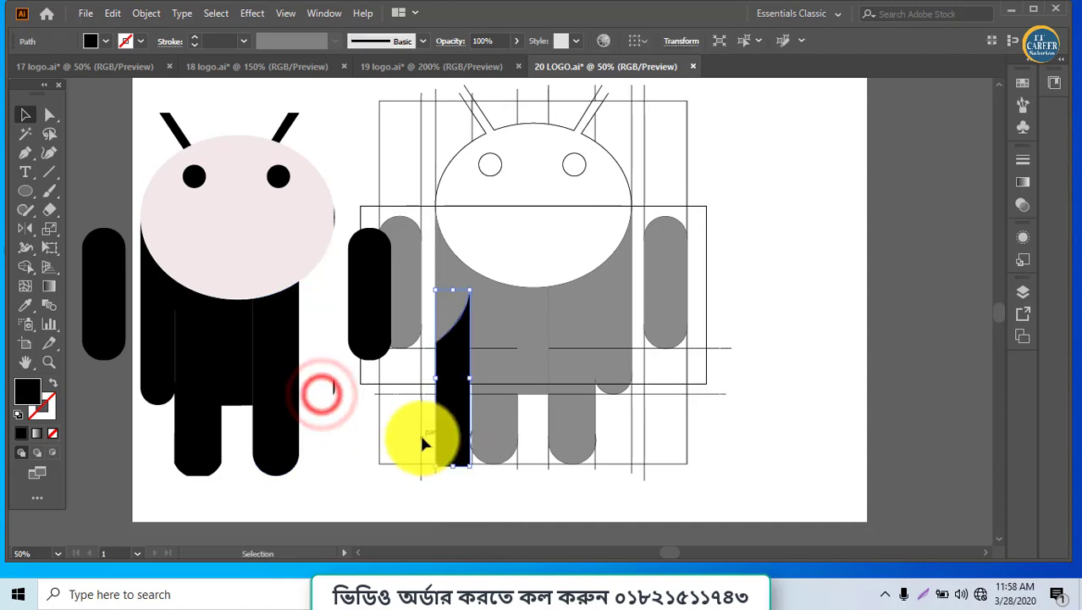
key("ctrl+z")
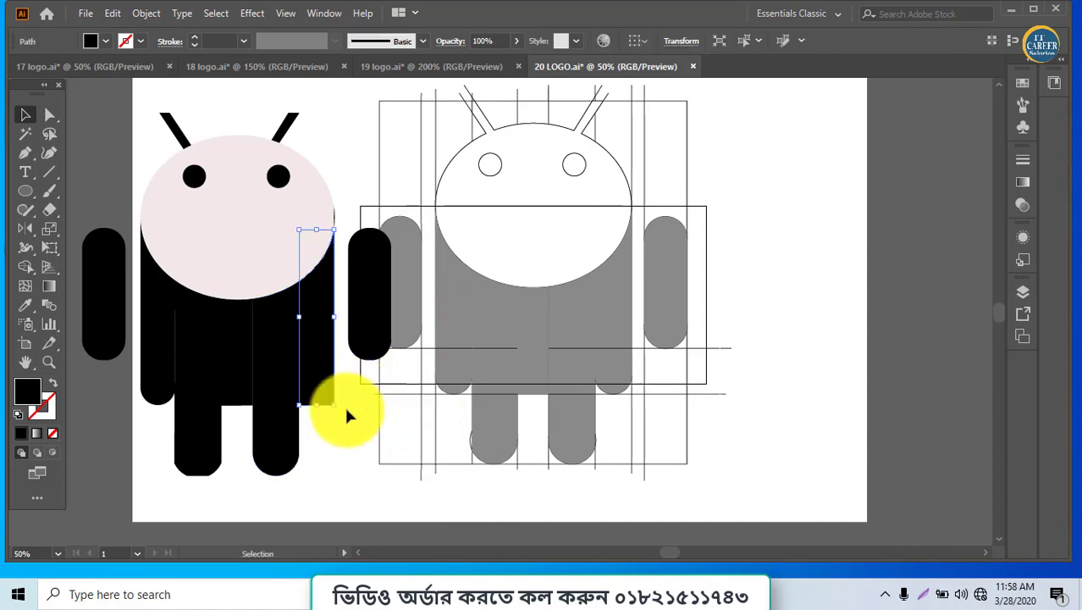
left_click(314, 388)
left_click(48, 115)
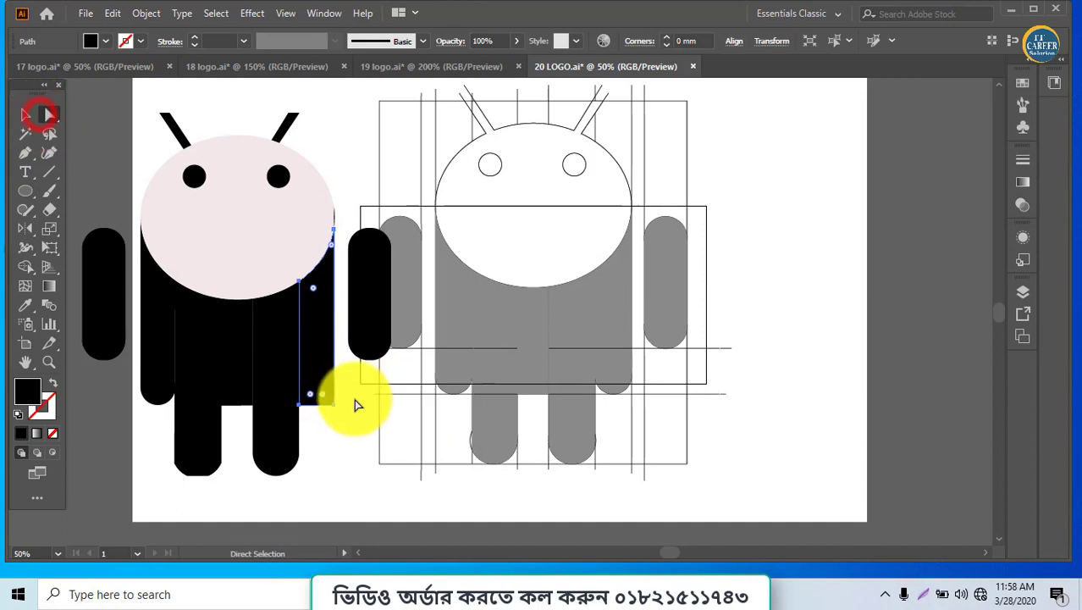
left_click(323, 398)
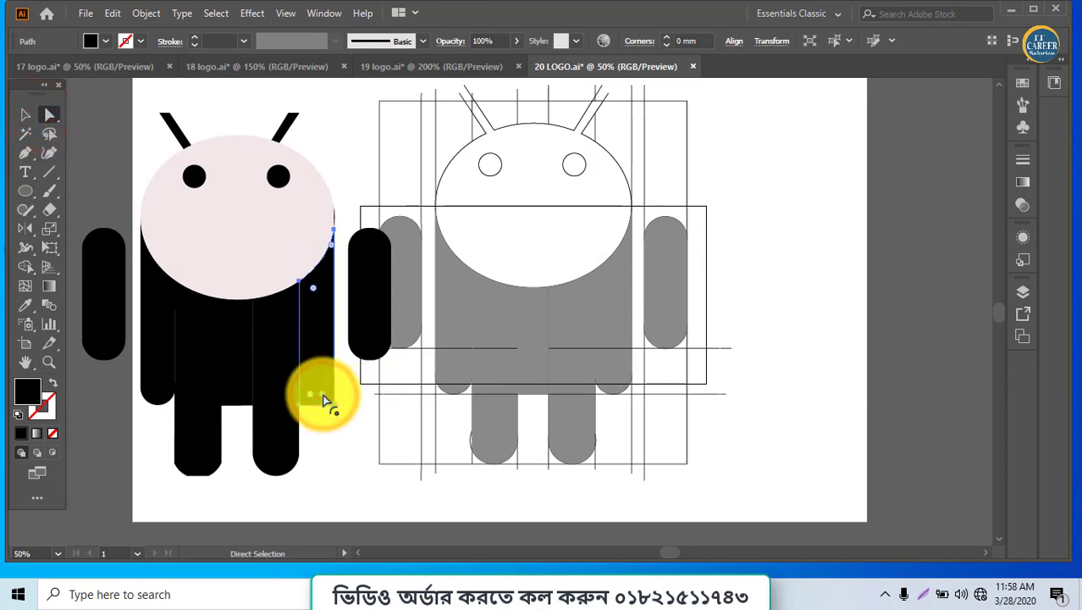
left_click_drag(313, 397, 311, 386)
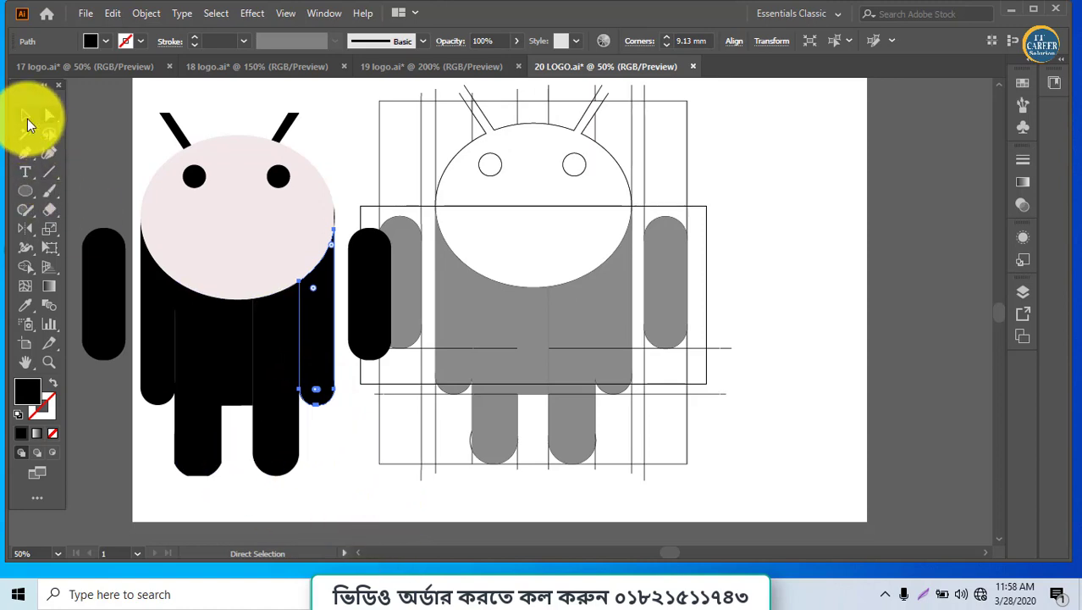
left_click(26, 114)
left_click(405, 481)
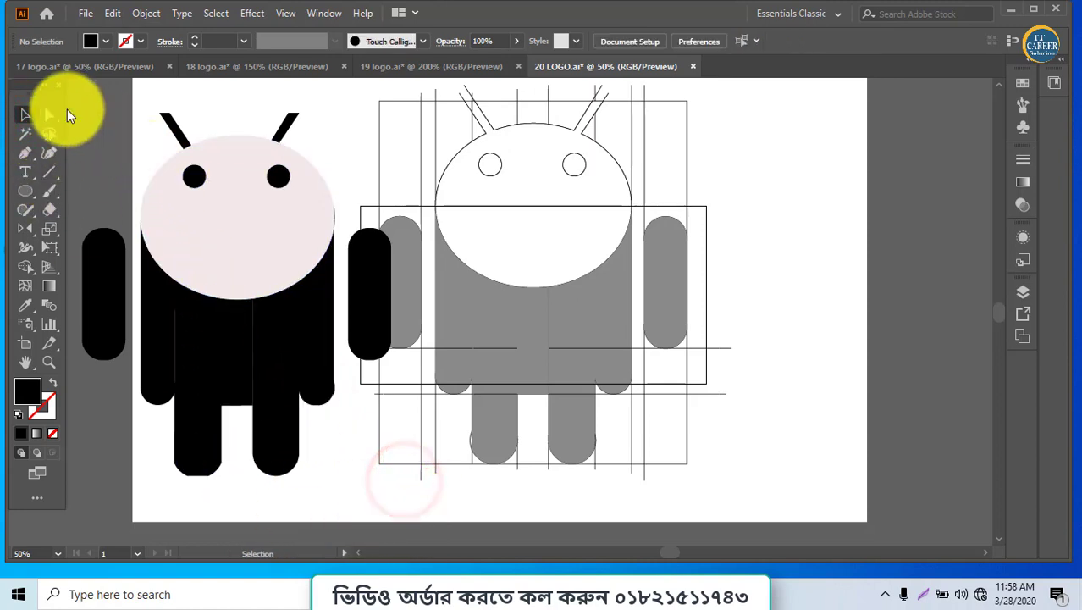